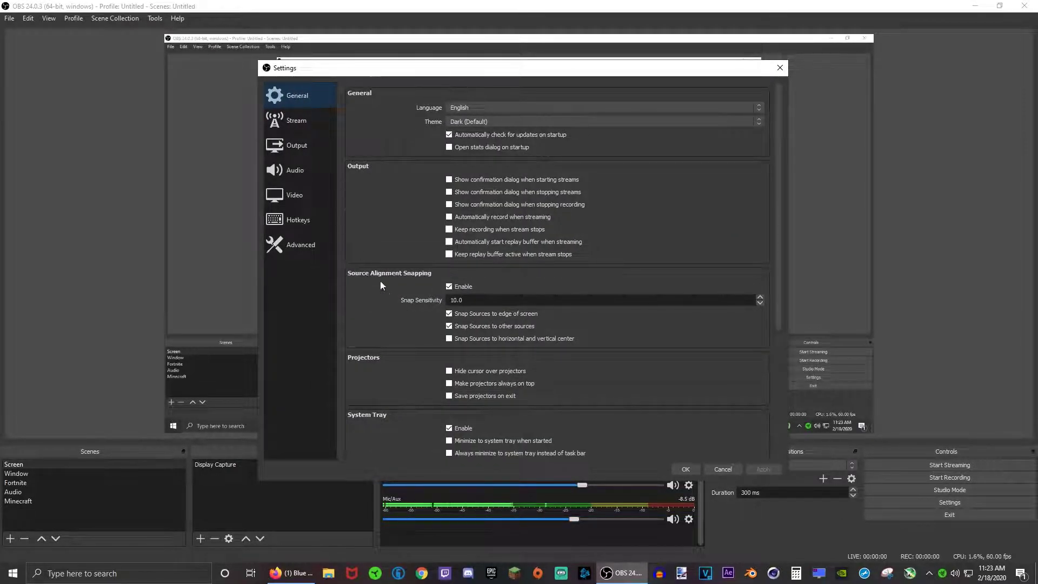
- Preview the System interface theme in General settings
scroll(396, 352, "down", 6)
scroll(396, 356, "up", 5)
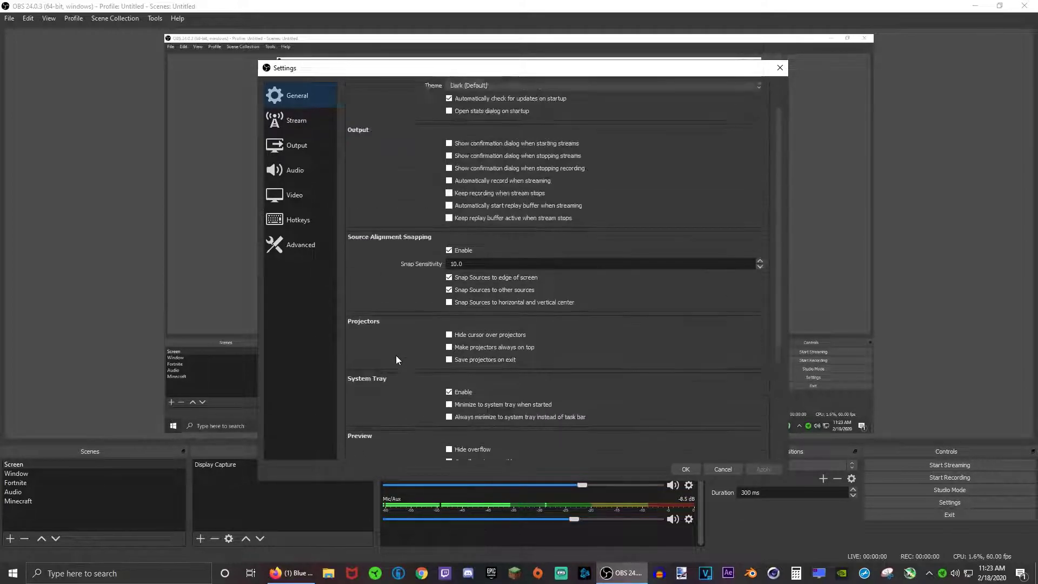
scroll(396, 355, "up", 1)
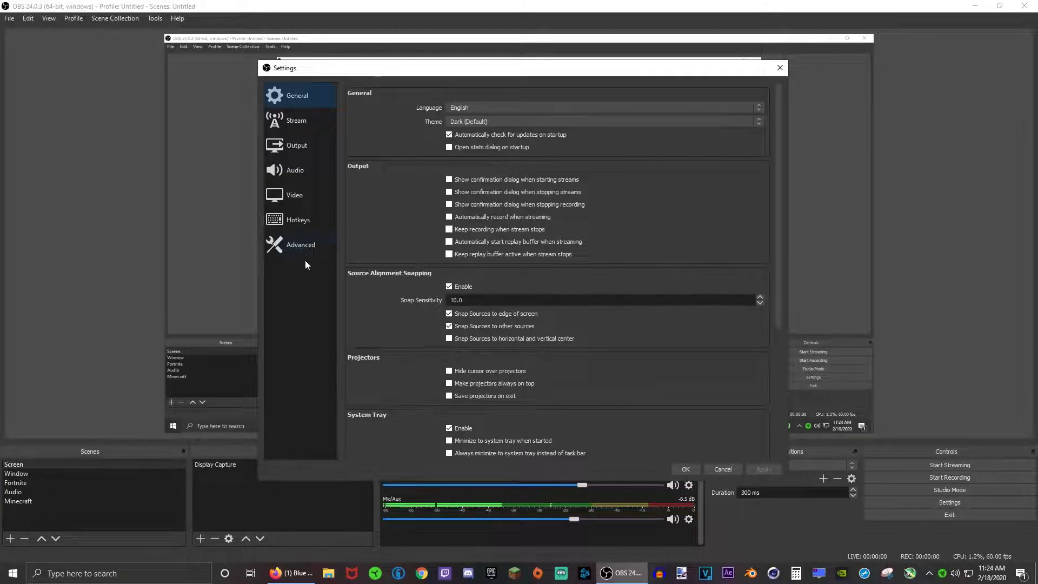
left_click(465, 122)
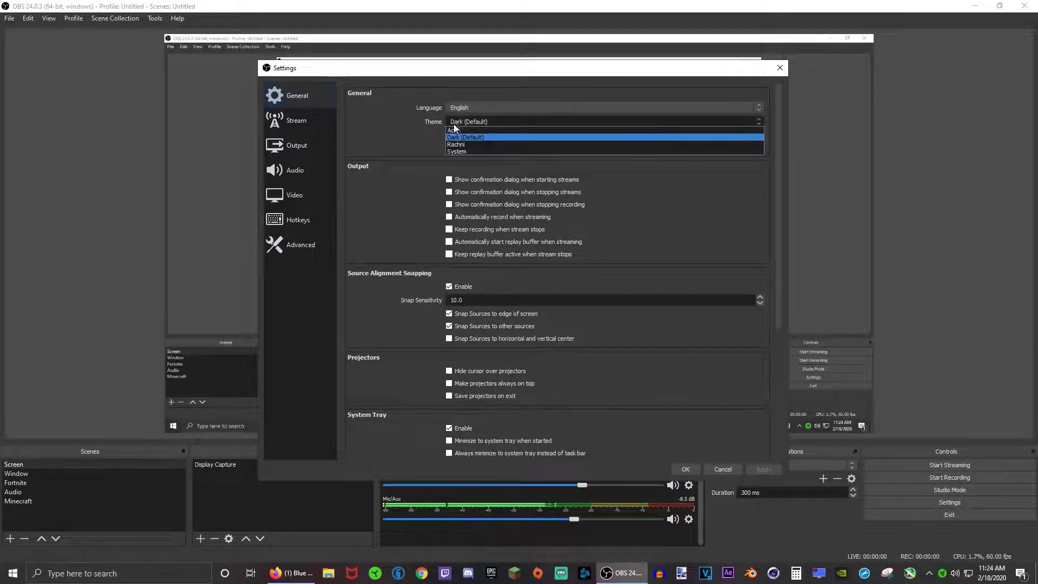
left_click(464, 153)
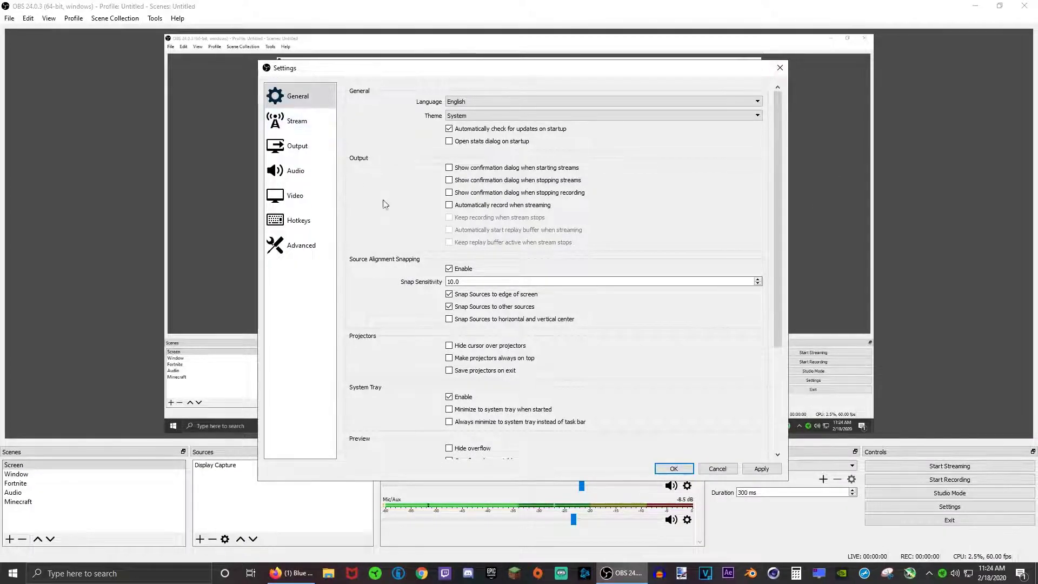
- Switch the theme back to Dark (Default), apply it, and go to the Video page
left_click(587, 115)
left_click(587, 135)
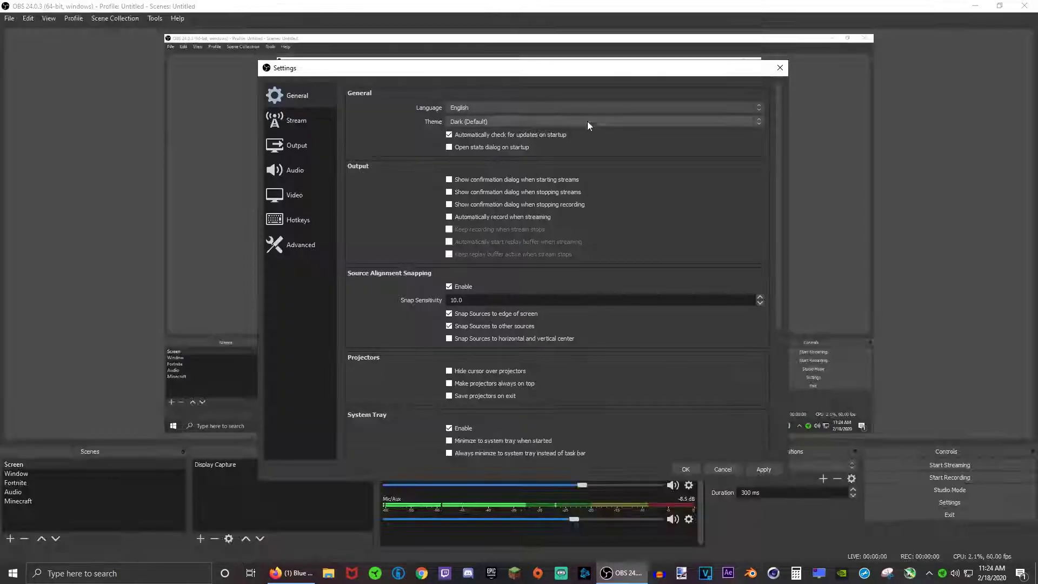
left_click(763, 469)
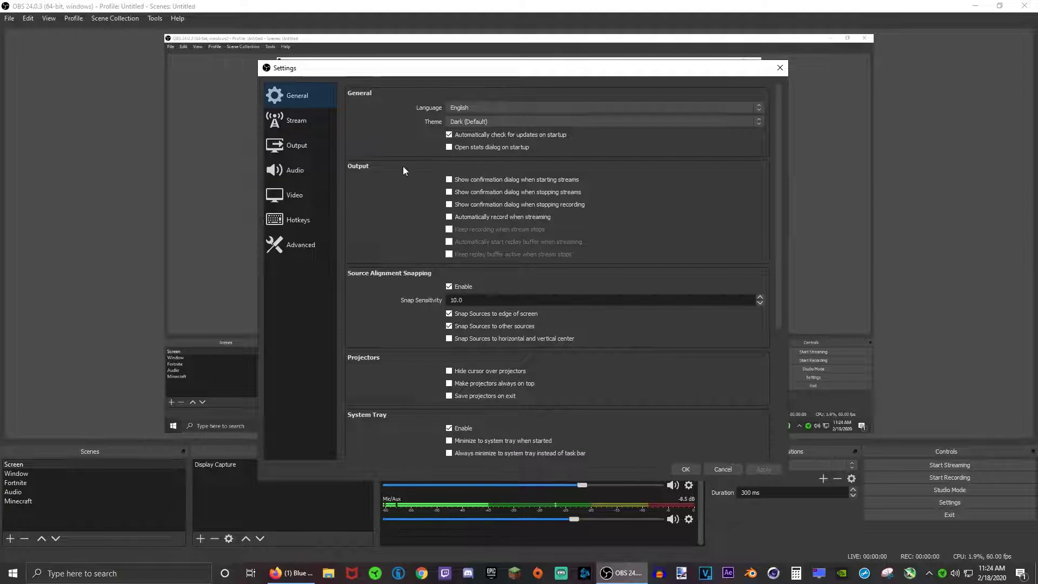
left_click(293, 199)
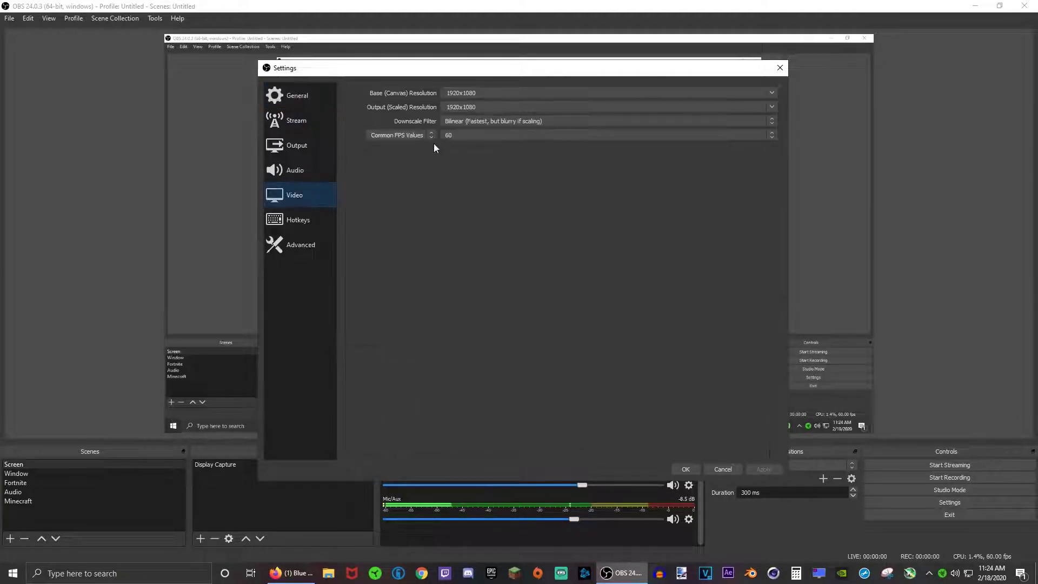
left_click(451, 99)
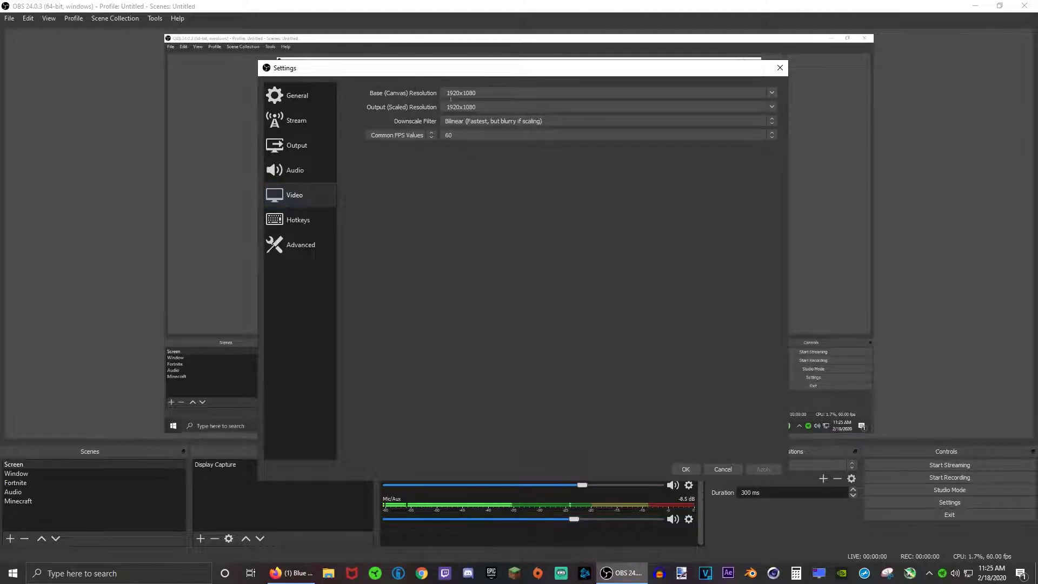
left_click(772, 93)
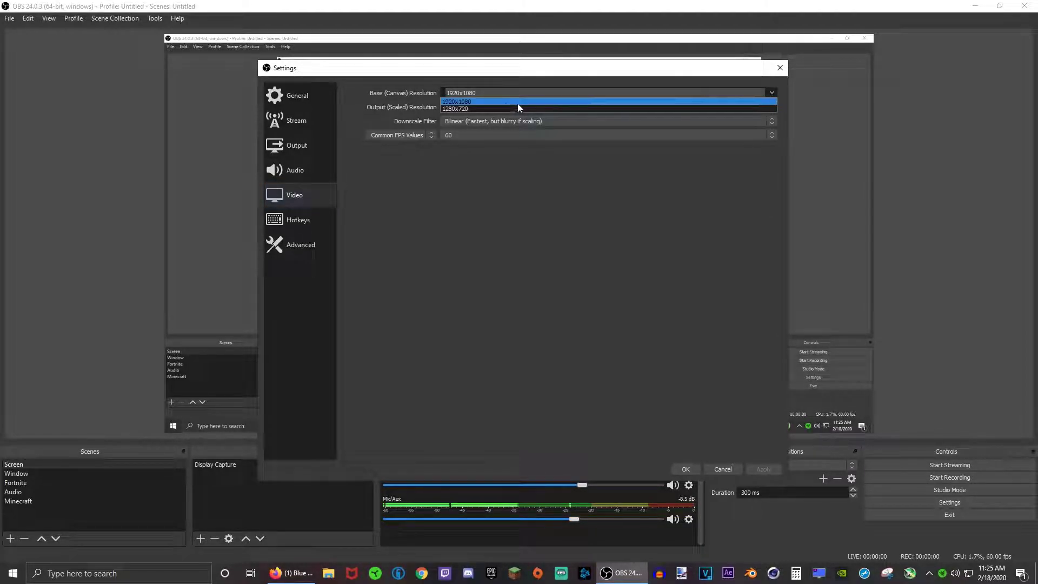
left_click(472, 101)
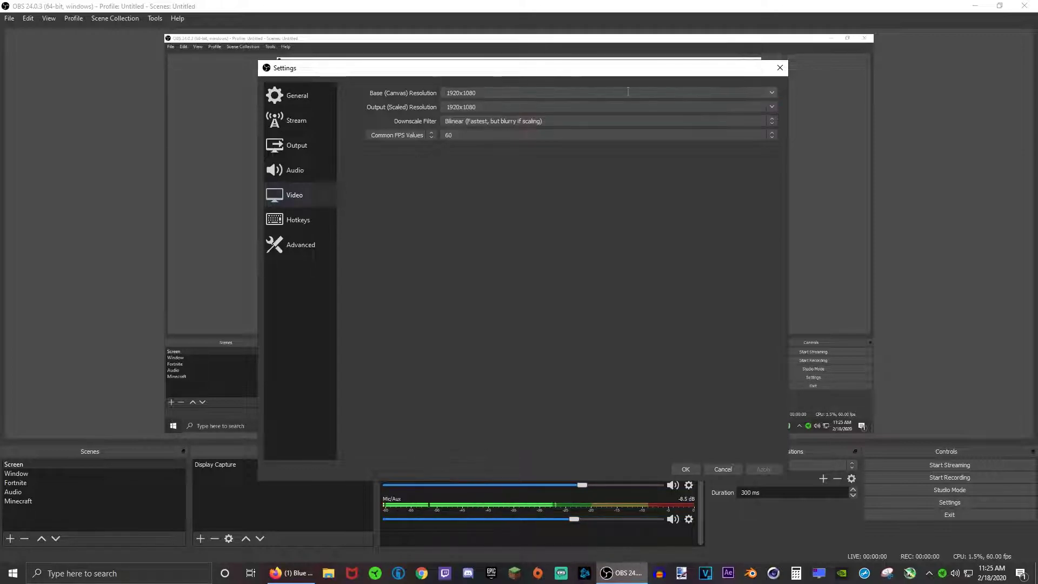
left_click(772, 95)
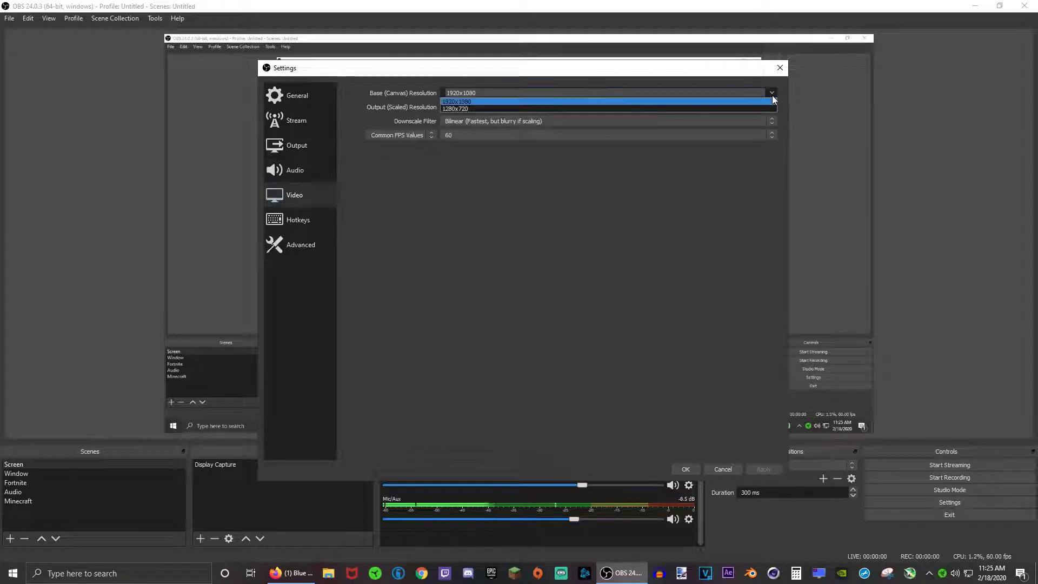
left_click(468, 102)
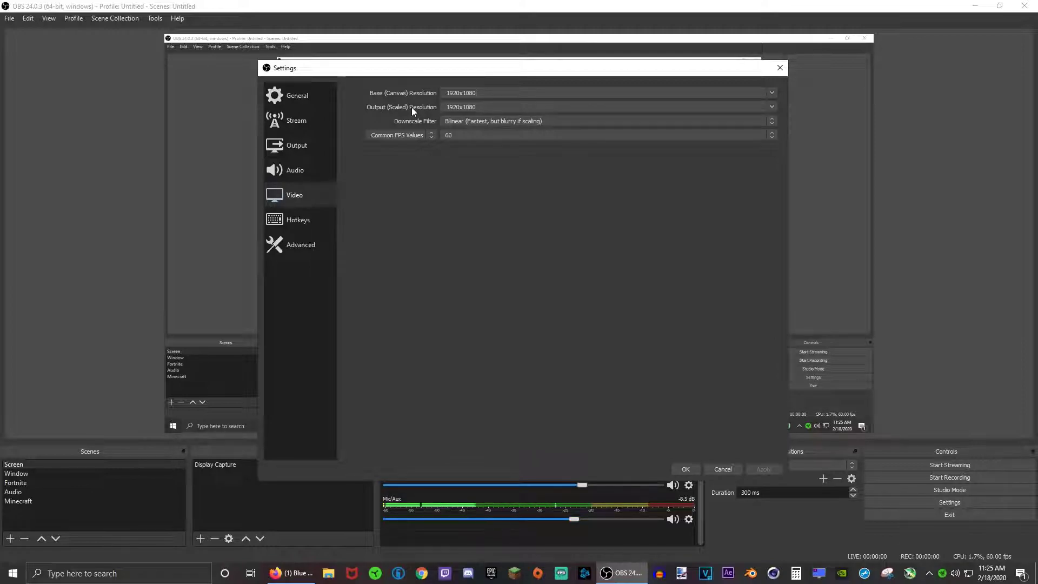
left_click(773, 106)
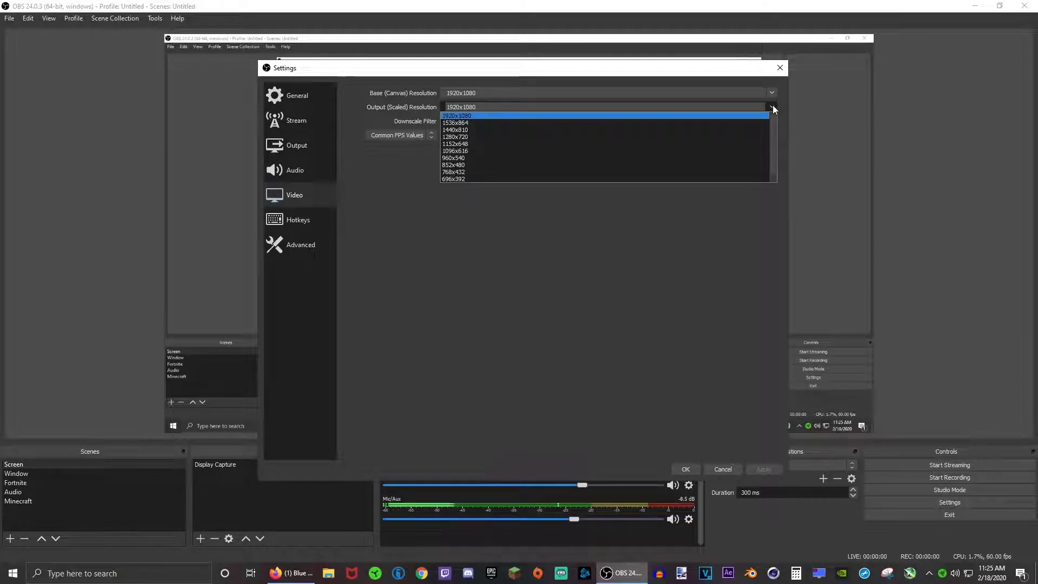
left_click(469, 116)
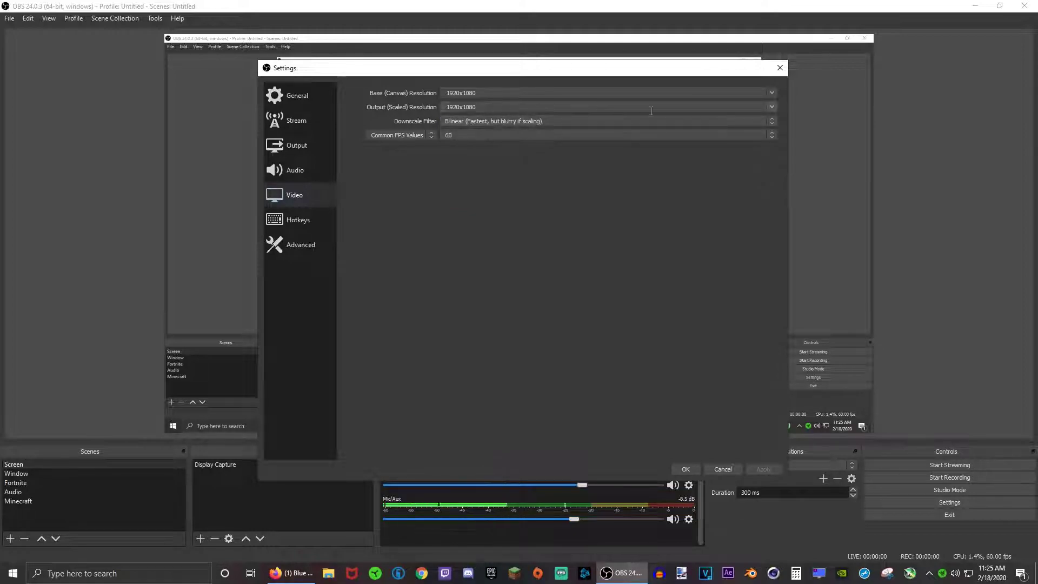
left_click(771, 107)
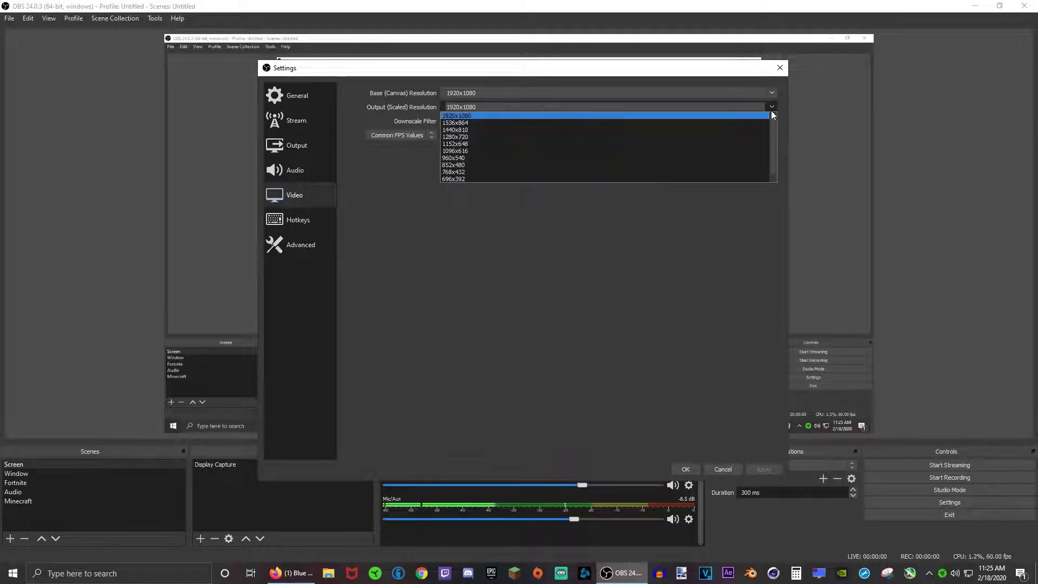
left_click(468, 136)
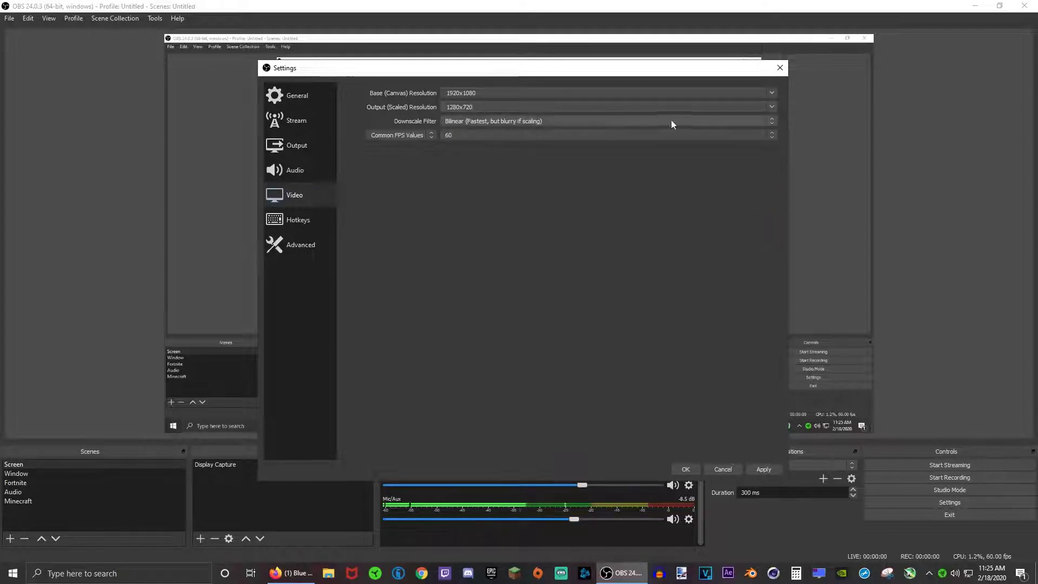
- Choose Lanczos as the downscale filter
scroll(774, 112, "up", 2)
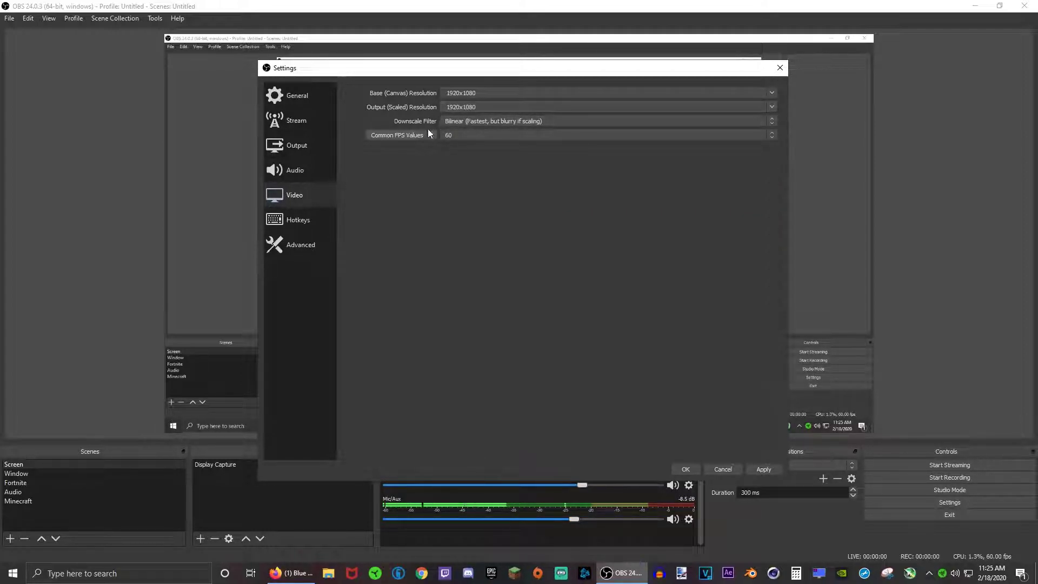
left_click(456, 122)
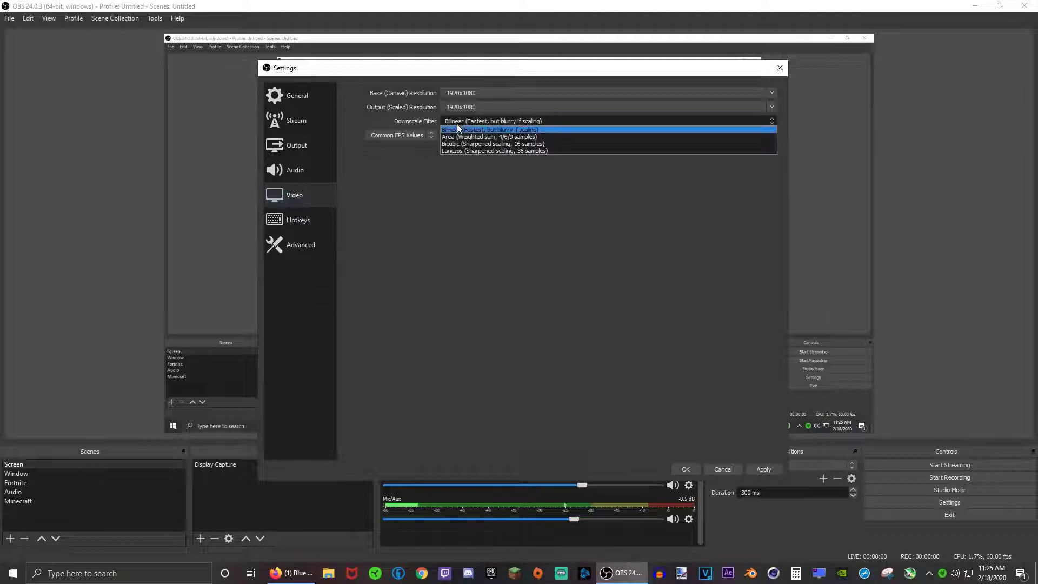
left_click(479, 151)
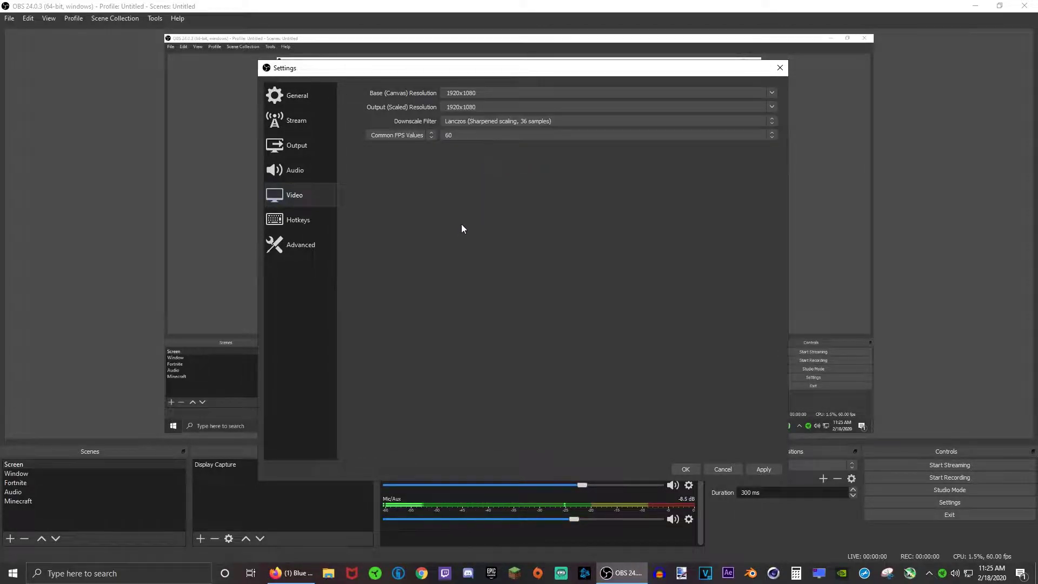
left_click(520, 119)
left_click(481, 148)
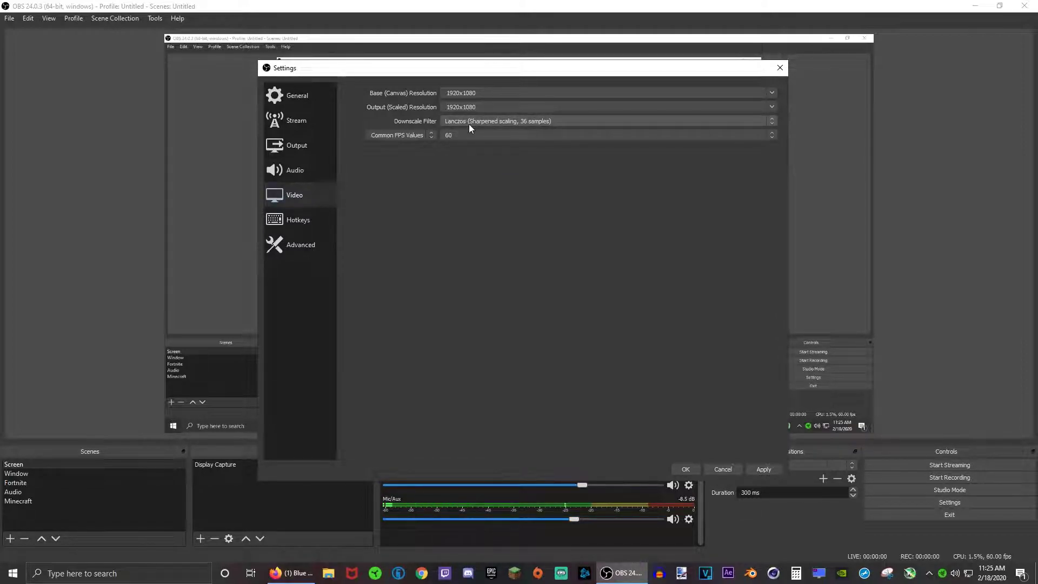
- Confirm 60 FPS, 1920x1080 output resolution and Lanczos downscaling stay set
left_click(449, 135)
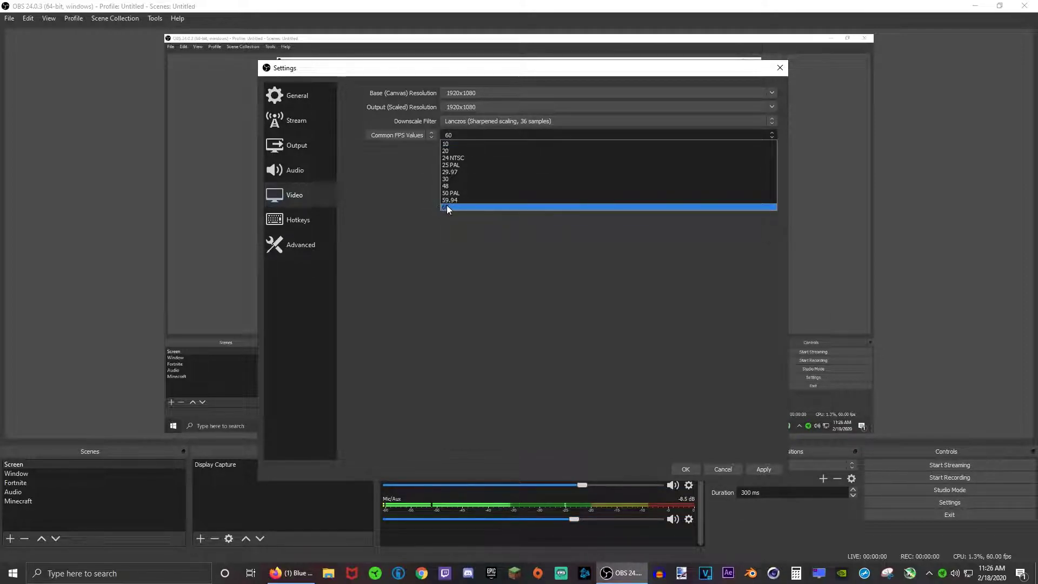
left_click(443, 234)
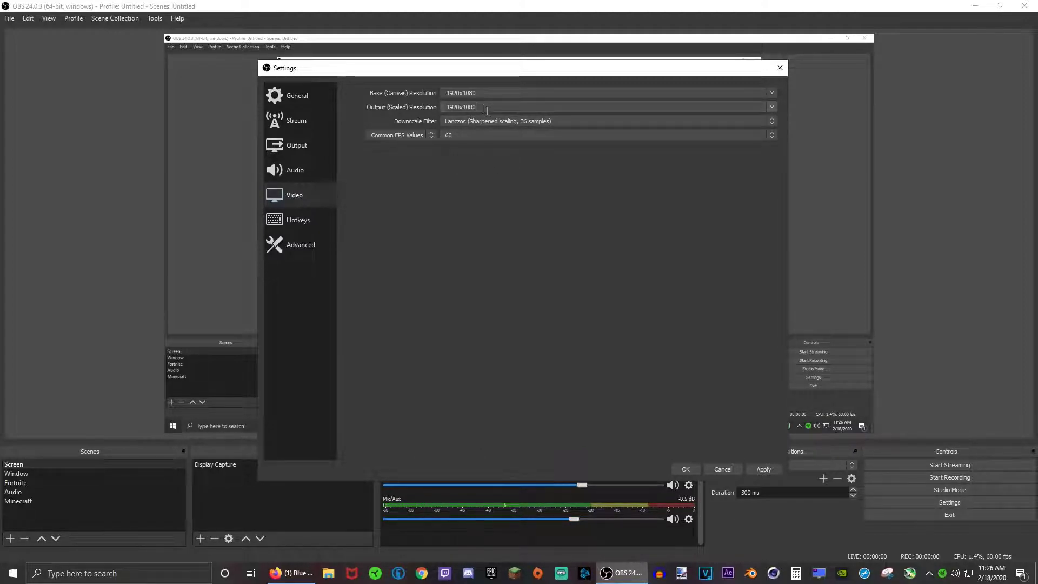
left_click(774, 106)
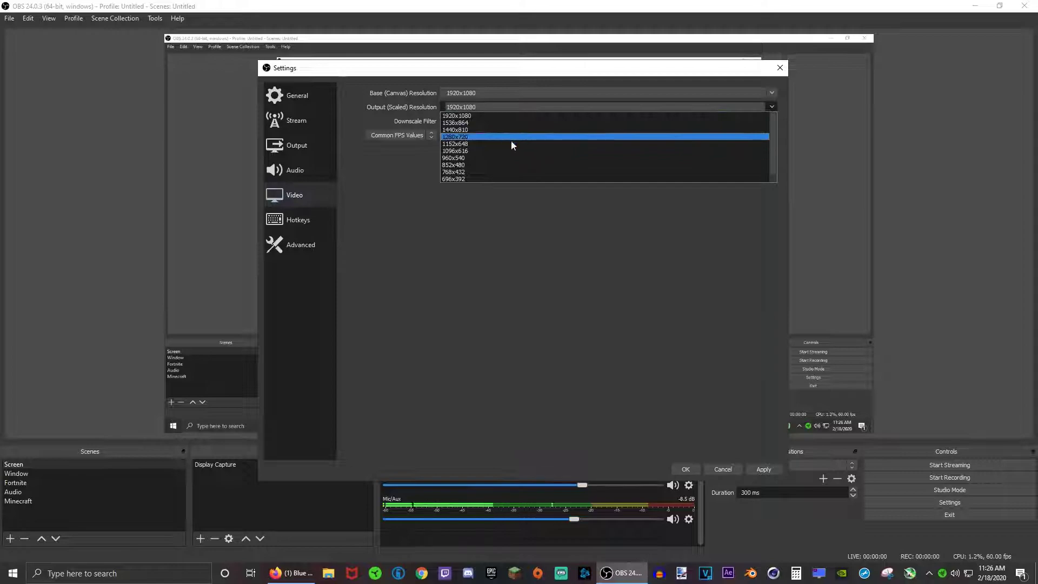
key("Escape")
left_click(481, 123)
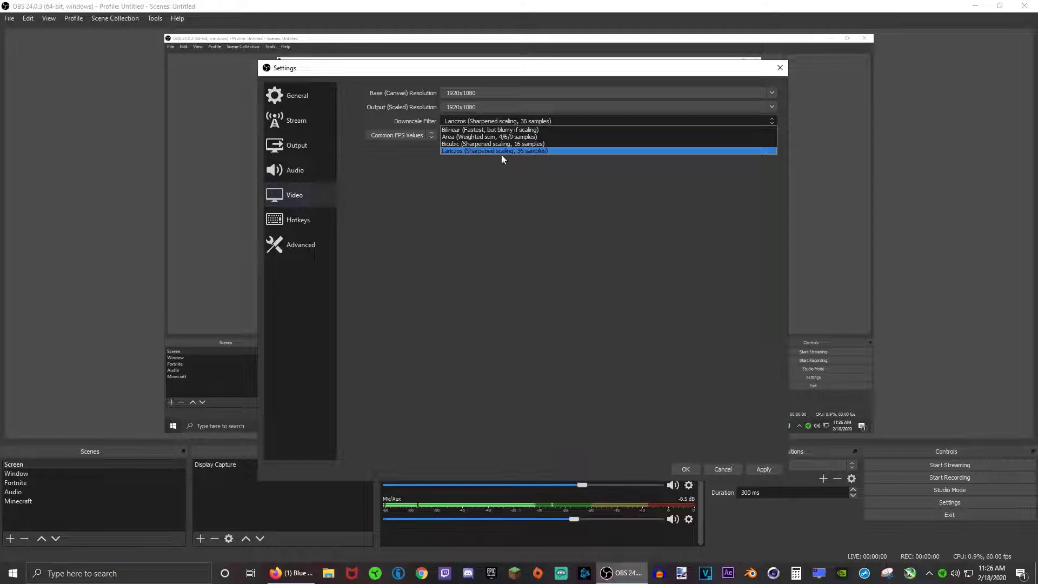
left_click(501, 153)
left_click(459, 134)
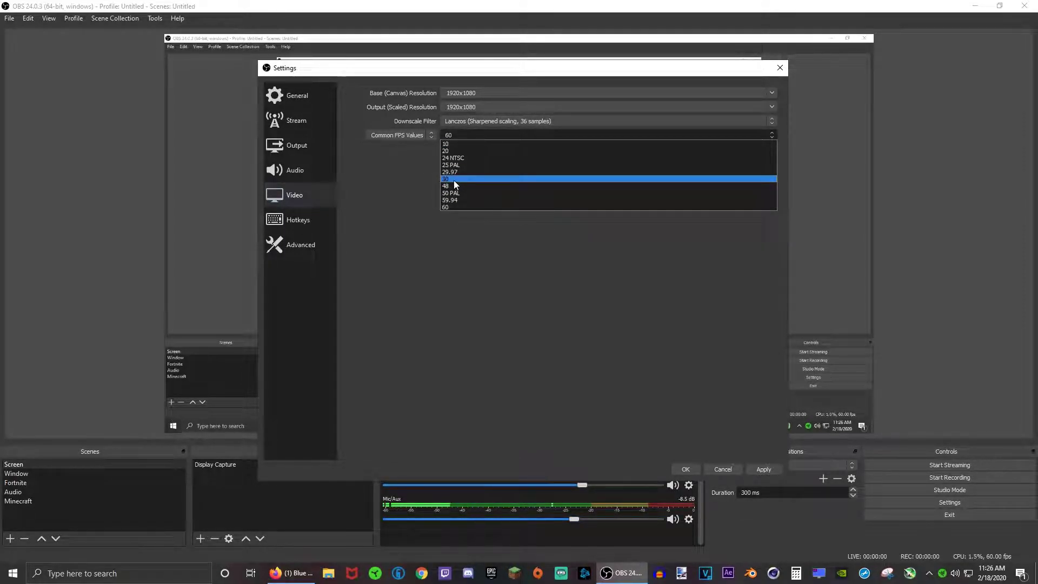
left_click(387, 248)
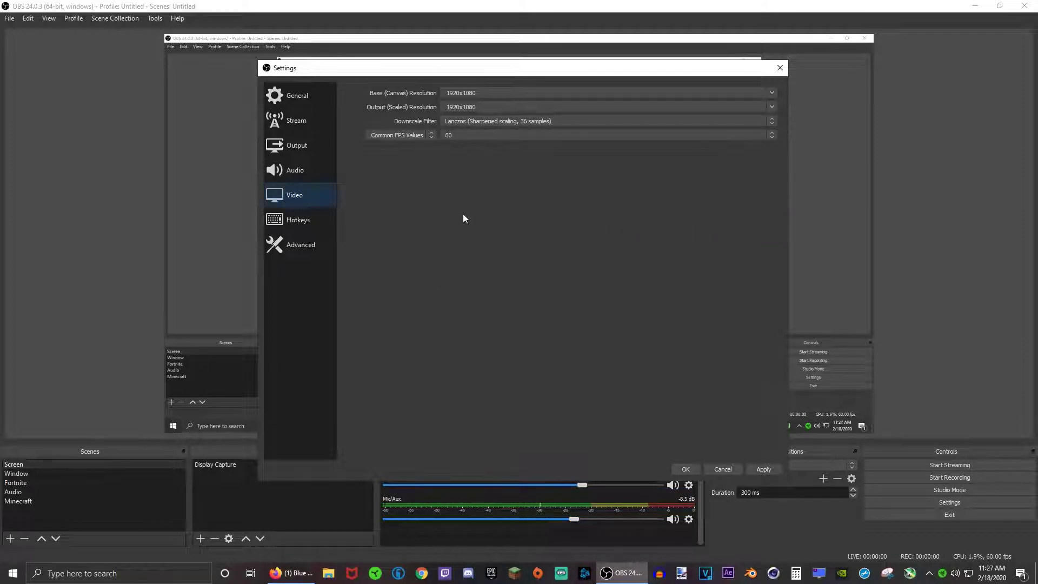
- Keep 48khz sample rate, Razer speakers as desktop audio, and second desktop audio disabled
left_click(310, 172)
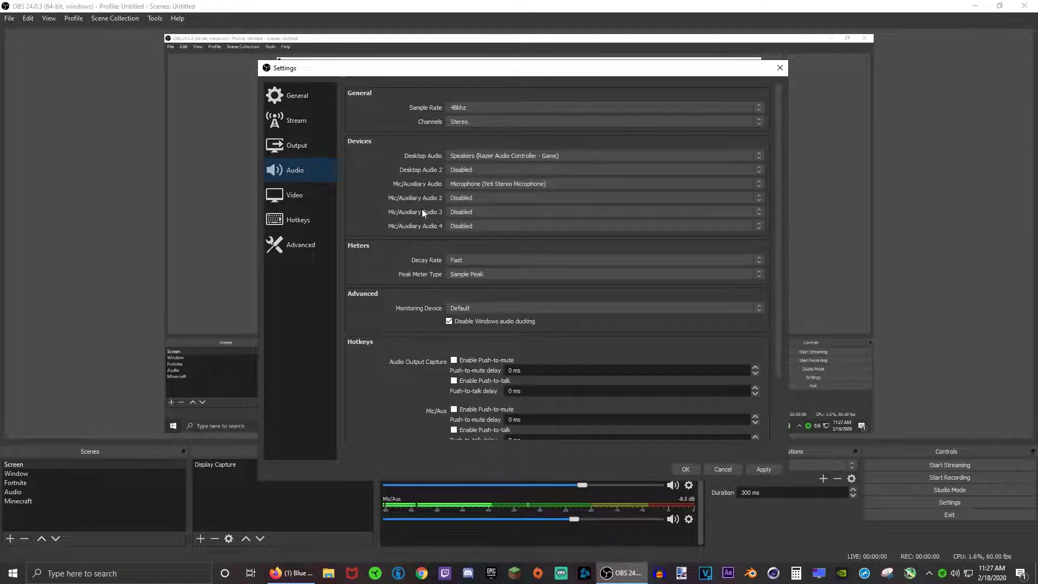
left_click(478, 109)
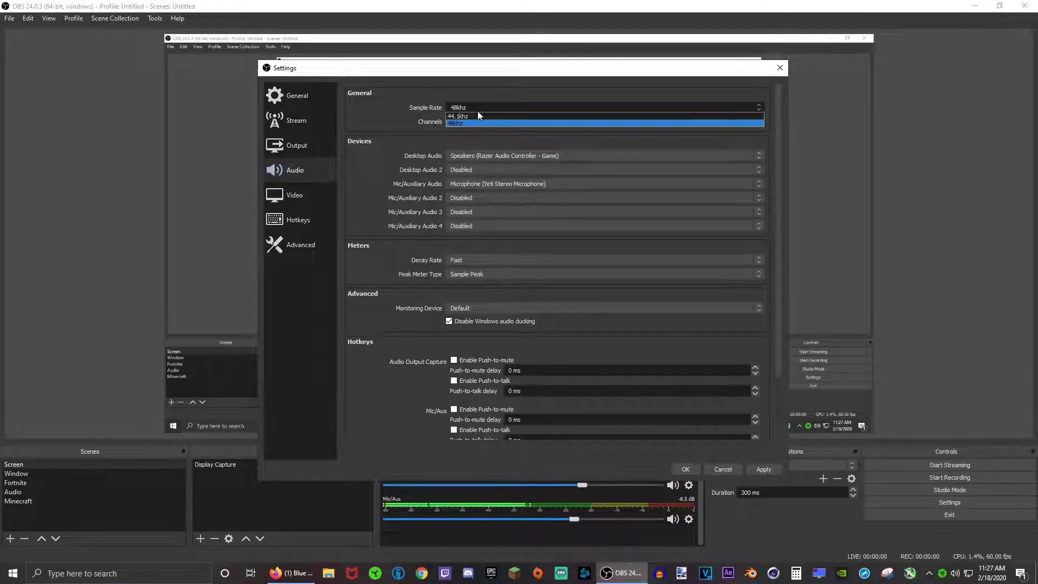
left_click(448, 124)
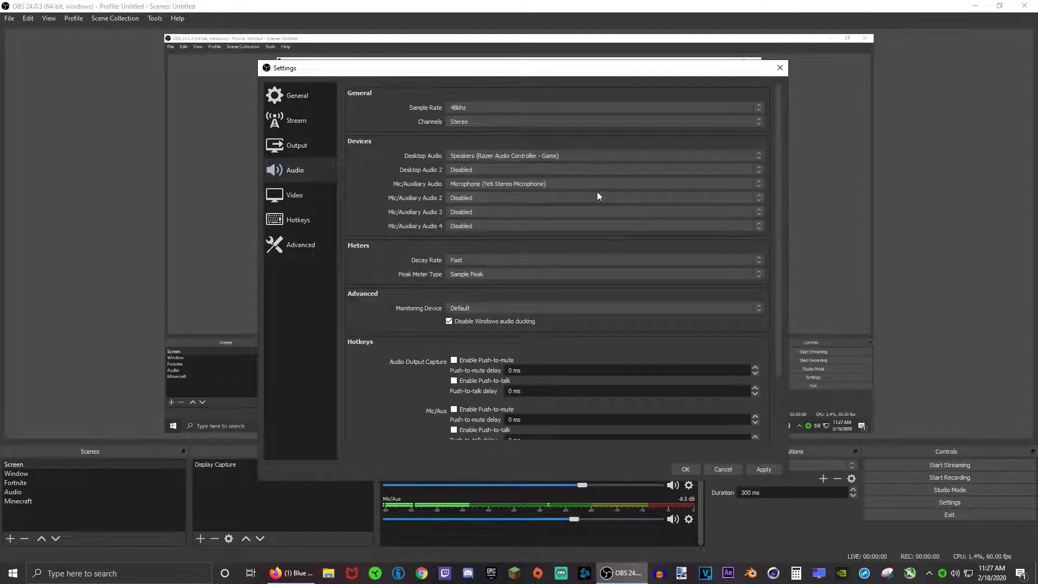
left_click(468, 154)
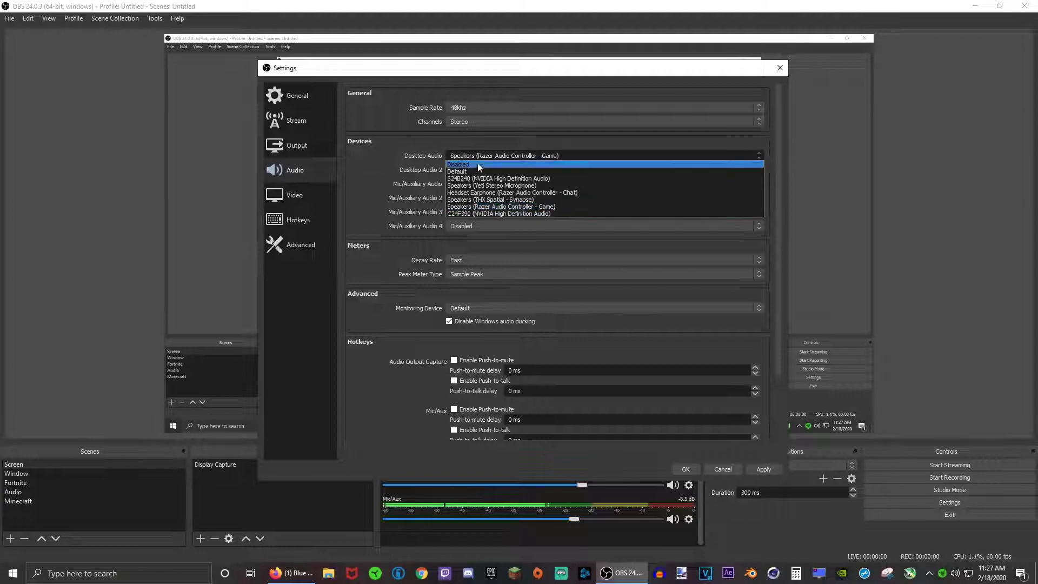
left_click(494, 206)
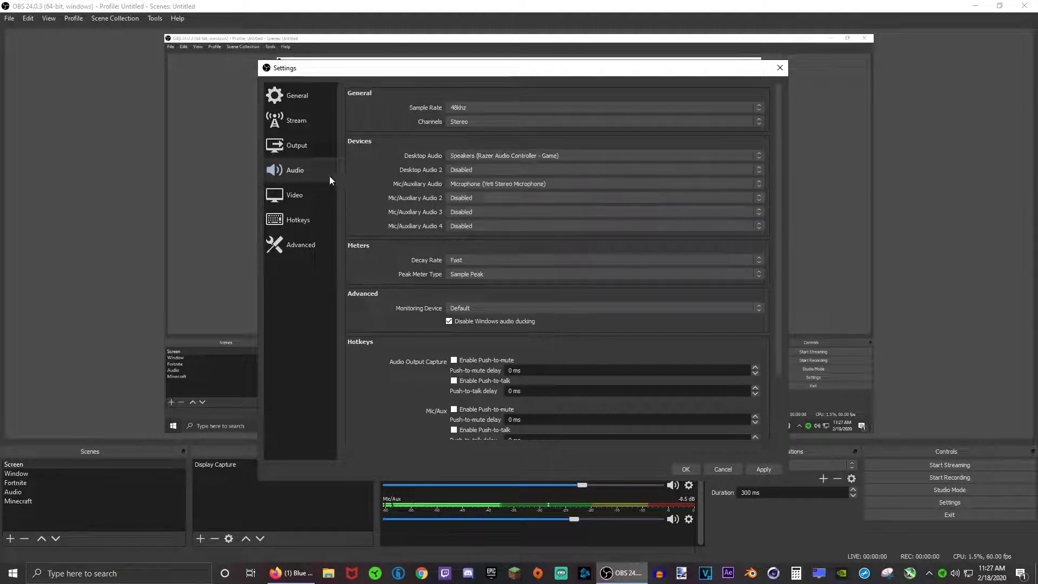
left_click(469, 155)
left_click(469, 155)
left_click(489, 169)
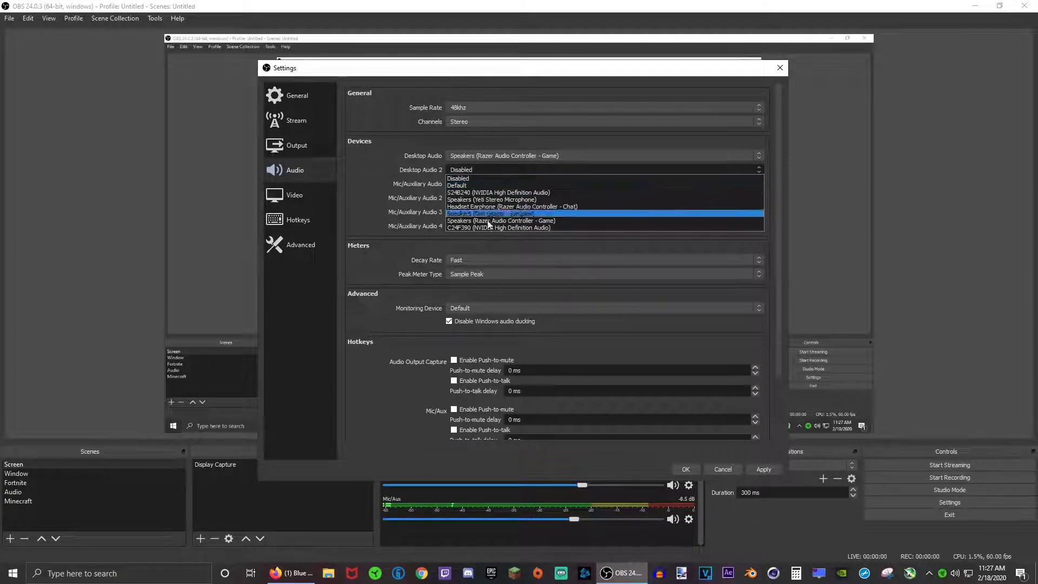
left_click(496, 169)
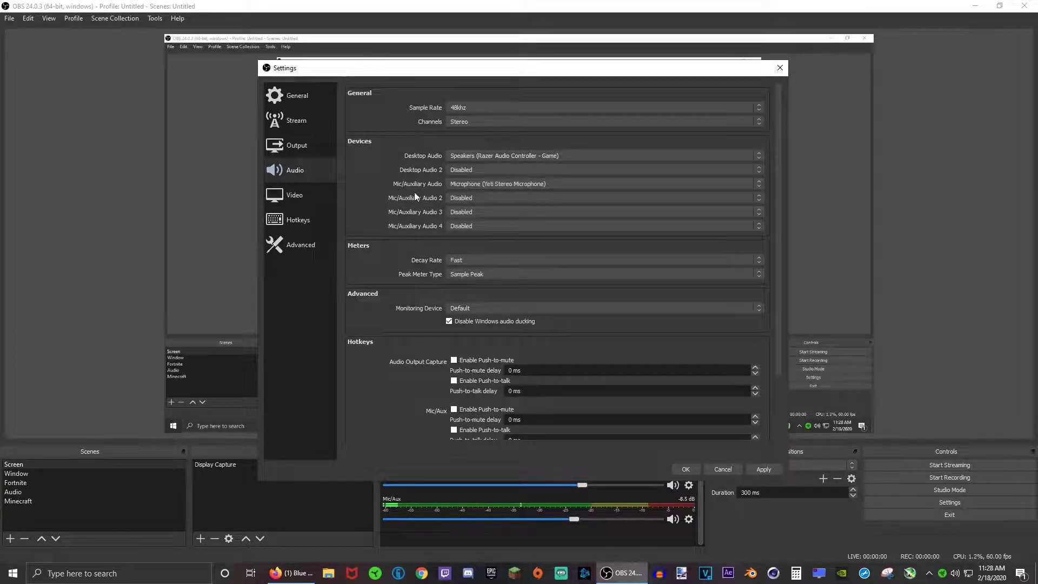
- Keep the Yeti microphone as mic input, then go to the Output page
left_click(455, 188)
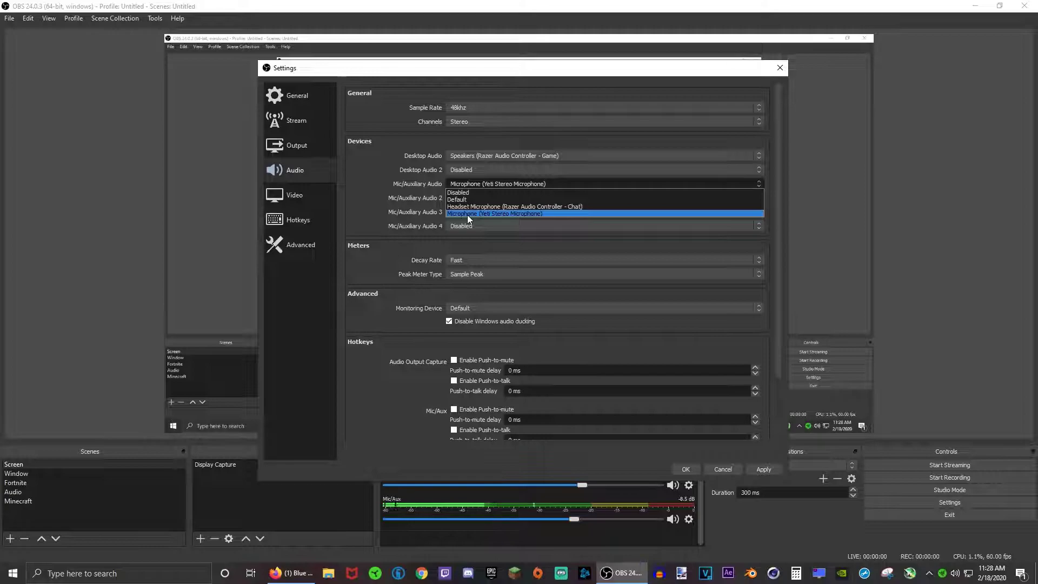
left_click(467, 215)
left_click(461, 185)
left_click(494, 229)
scroll(398, 206, "down", 2)
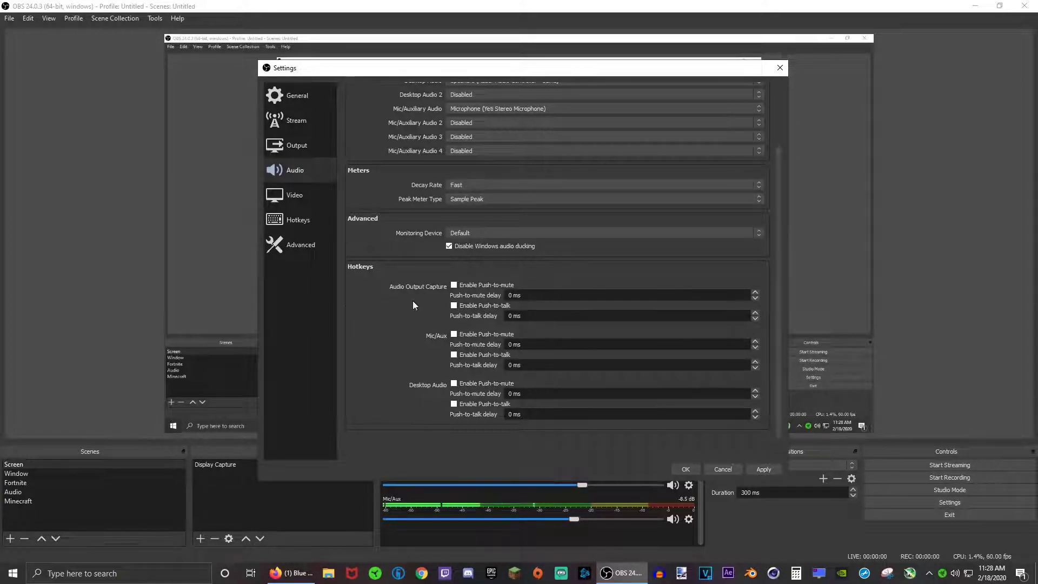
scroll(400, 260, "up", 2)
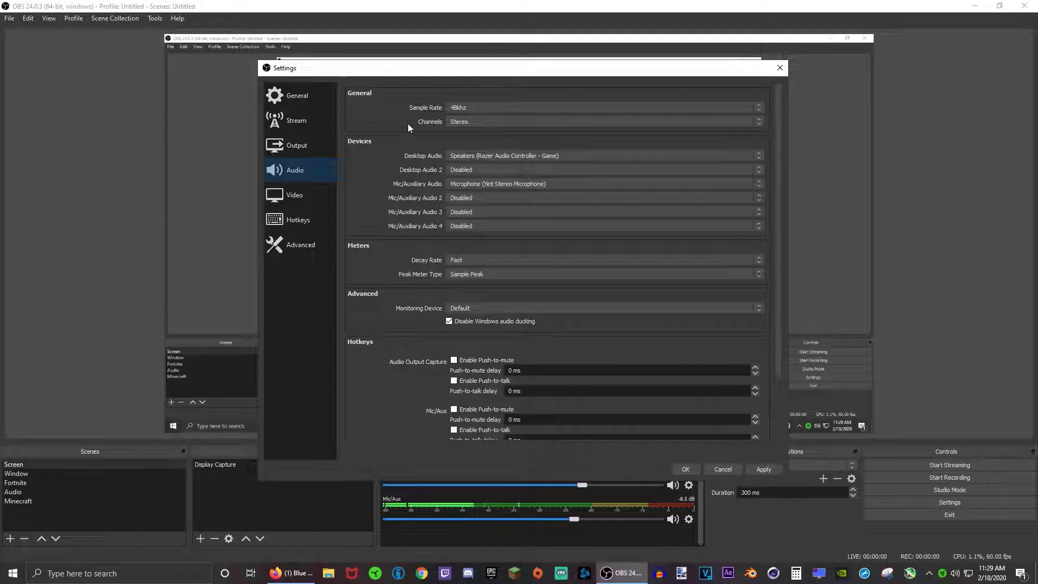
left_click(319, 147)
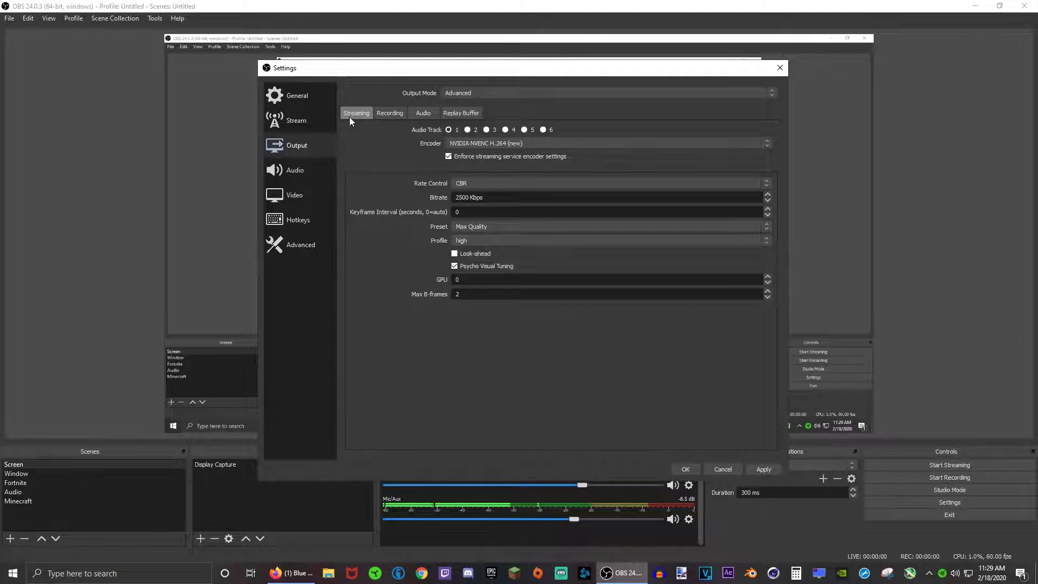
- On the Recording tab, keep Advanced output mode, Standard type and mp4 format
left_click(389, 113)
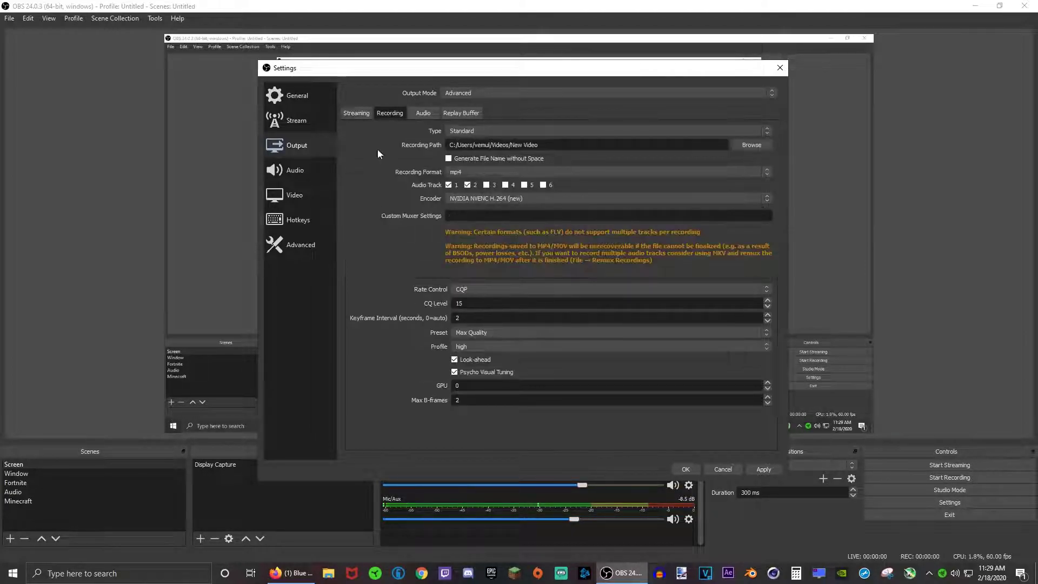
left_click(478, 92)
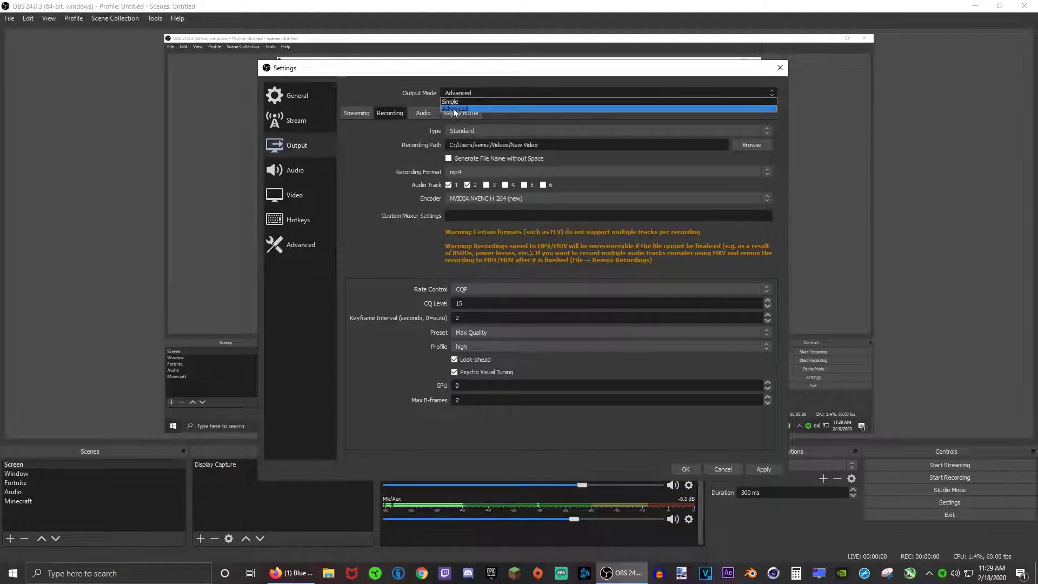
left_click(455, 109)
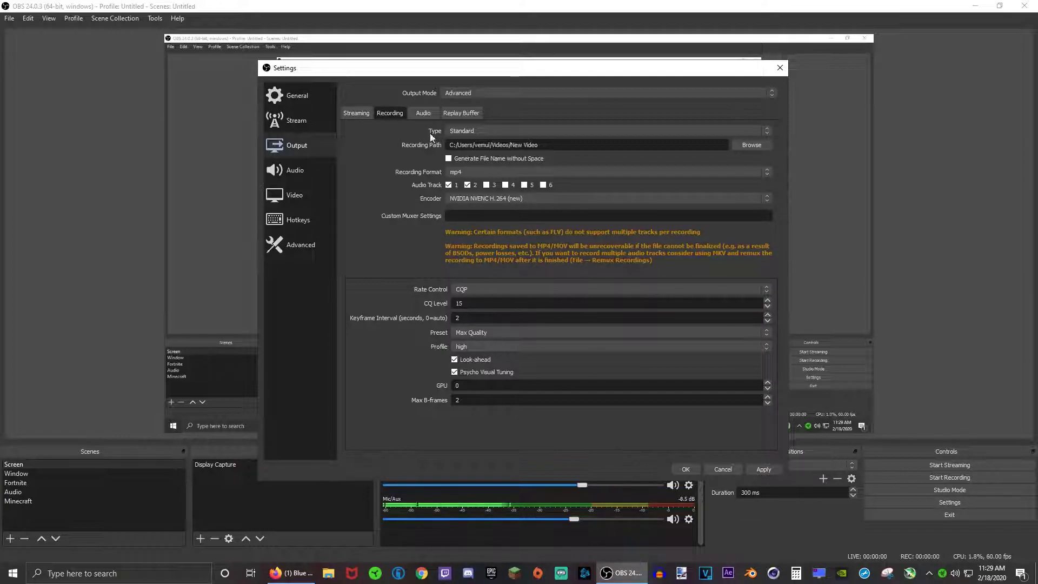
left_click(460, 134)
left_click(475, 131)
left_click(457, 173)
left_click(456, 188)
- Keep NVIDIA NVENC H.264 (new) as the recording encoder
left_click(485, 201)
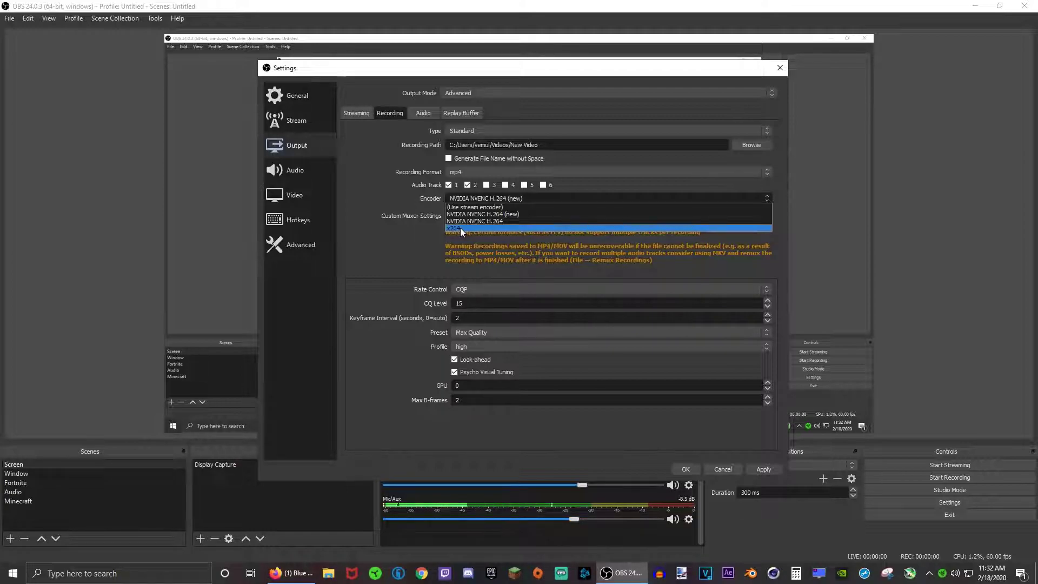
left_click(439, 232)
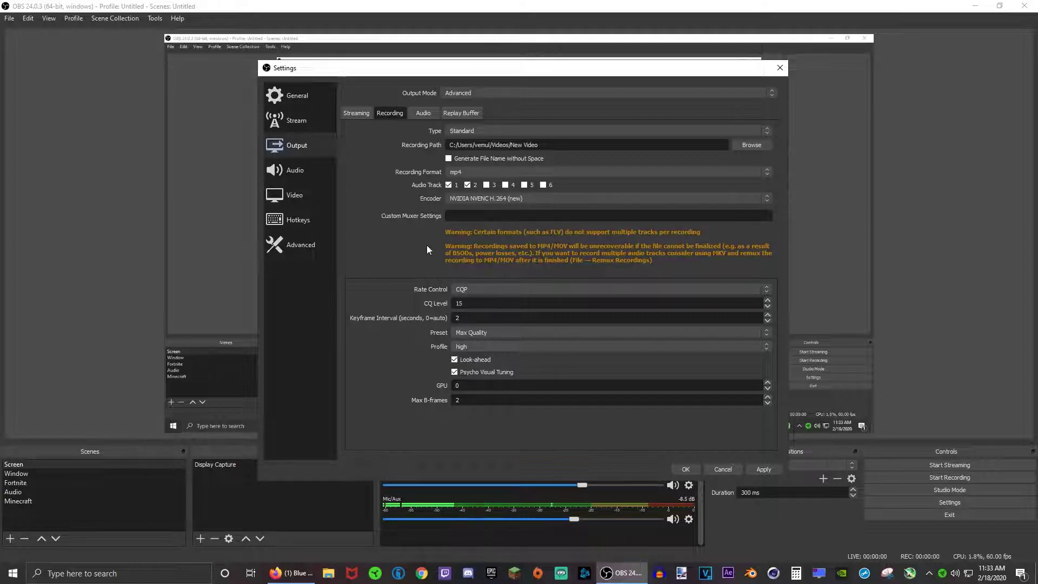
left_click(484, 198)
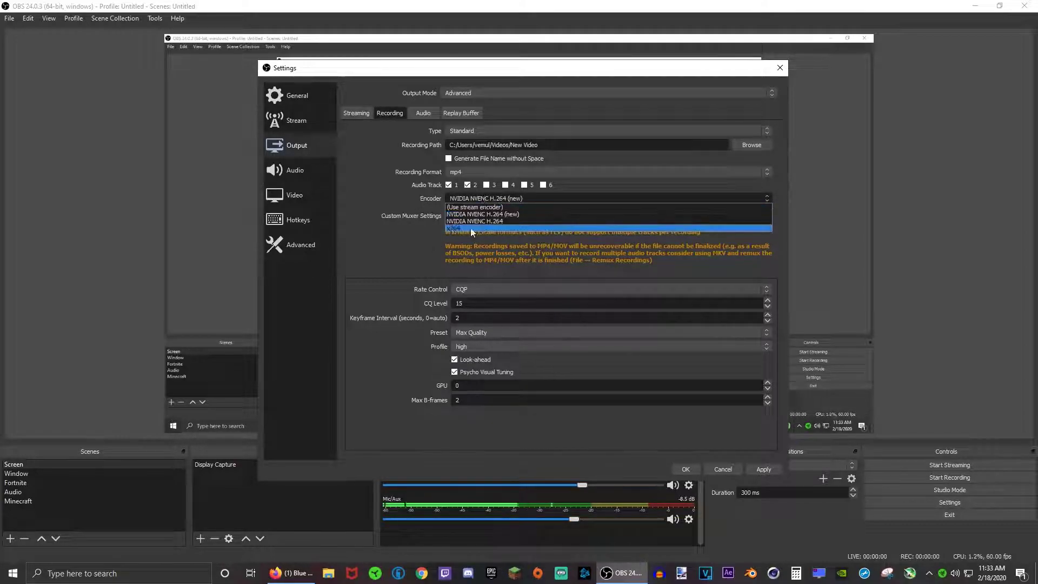
left_click(415, 231)
left_click(466, 199)
left_click(378, 212)
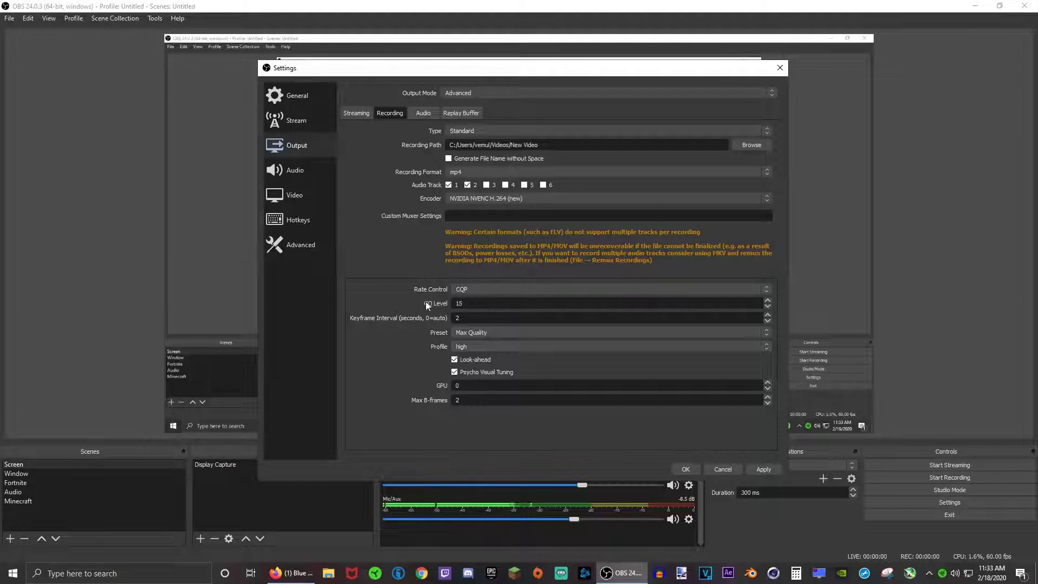
left_click(456, 286)
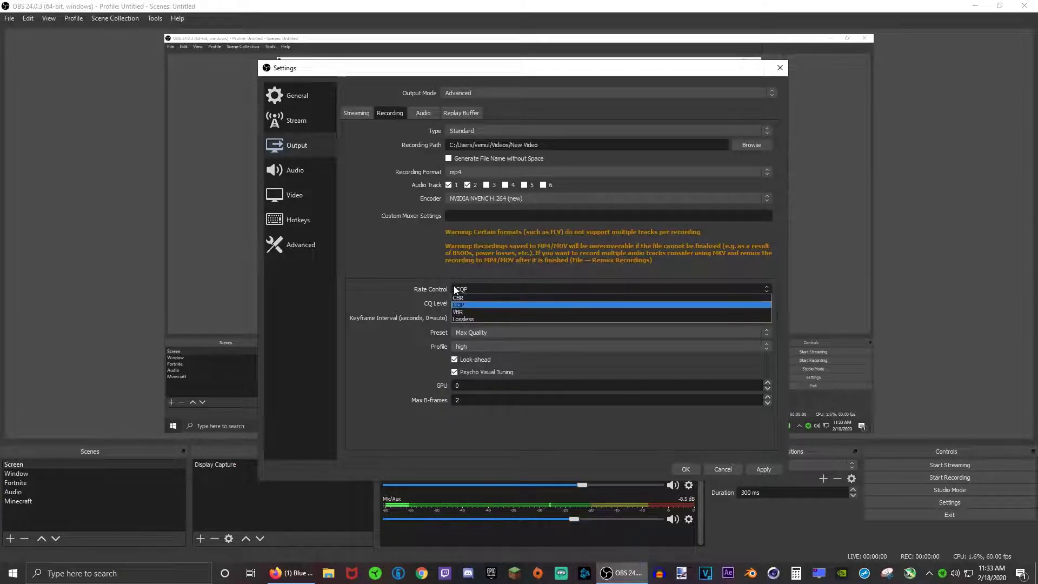
left_click(456, 303)
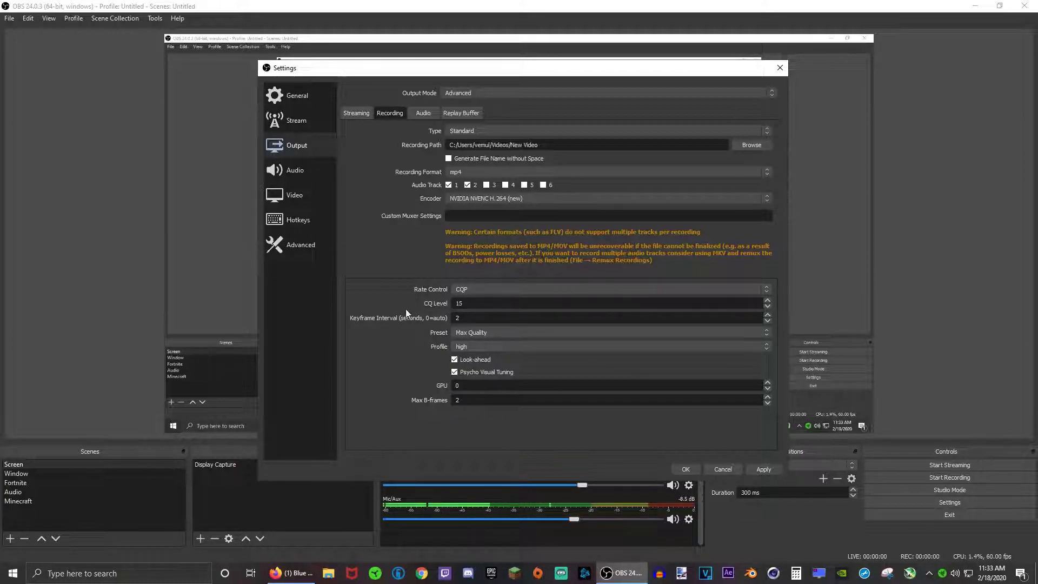
left_click(471, 290)
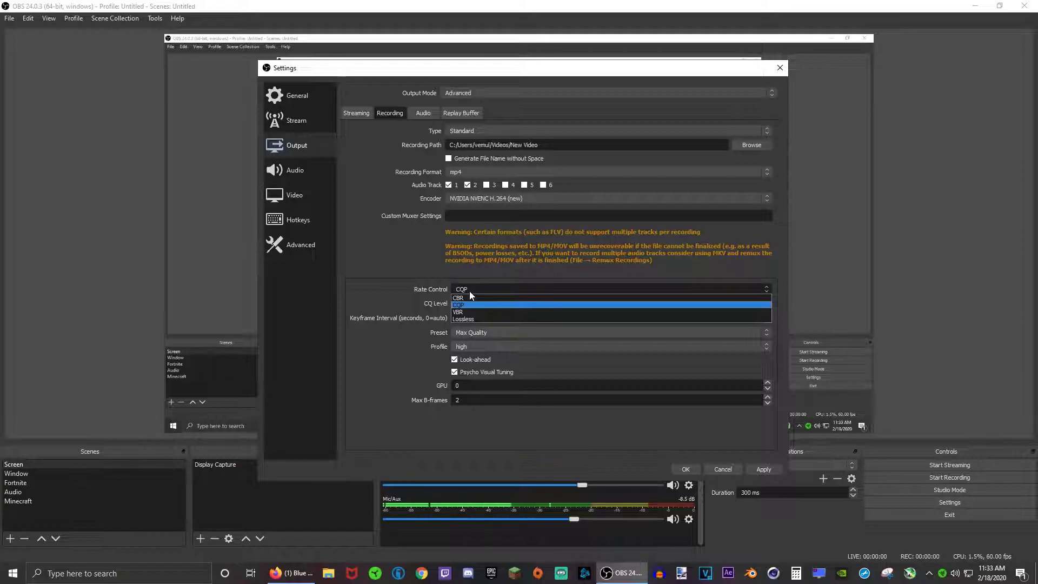
left_click(469, 291)
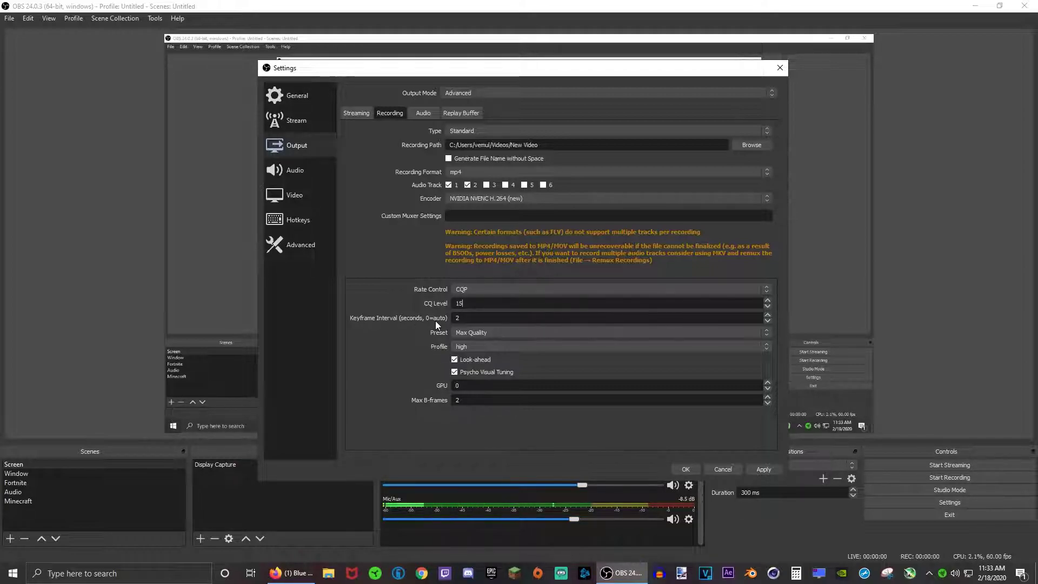
key("ctrl+a")
left_click(465, 305)
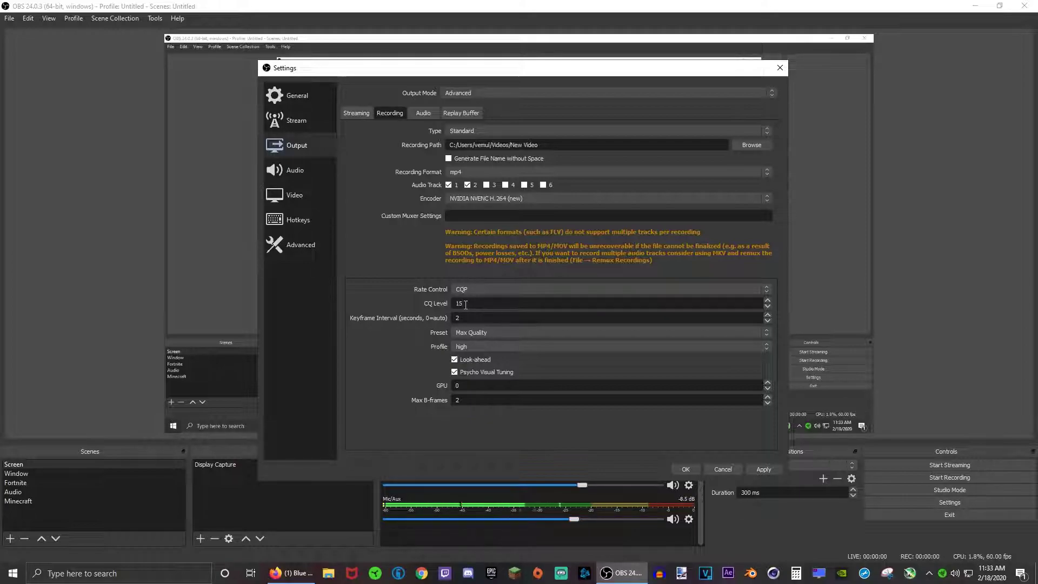
left_click_drag(465, 304, 455, 307)
left_click(460, 304)
double_click(459, 303)
left_click(474, 307)
left_click_drag(474, 305, 419, 300)
left_click(500, 307)
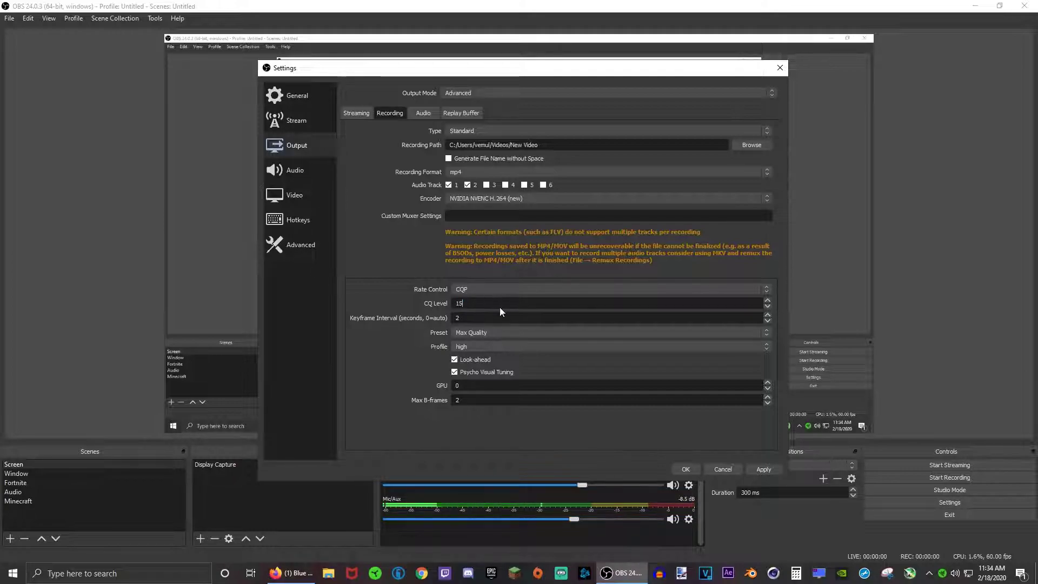
double_click(470, 309)
double_click(486, 318)
left_click(486, 317)
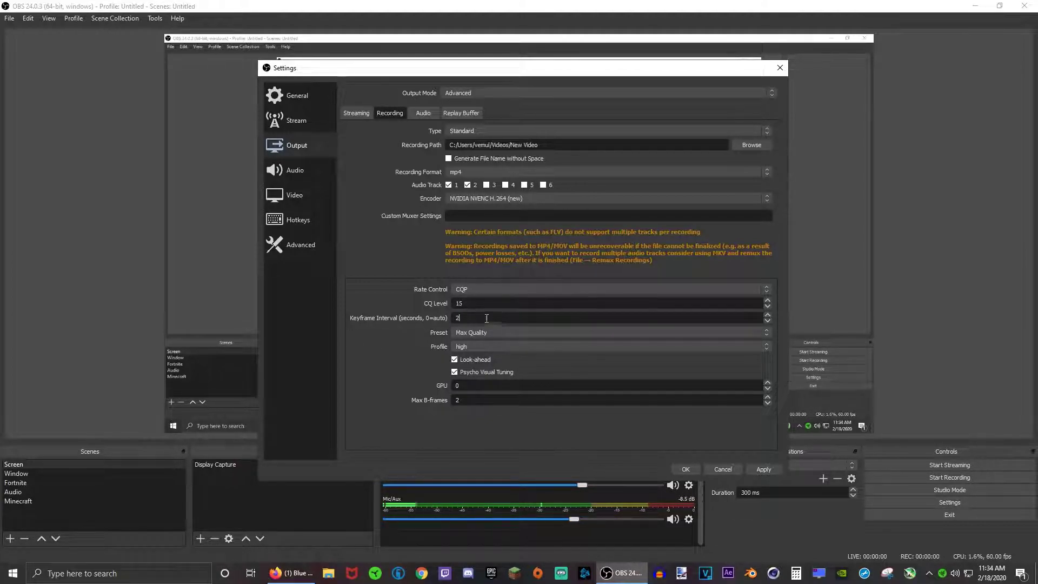
left_click(457, 333)
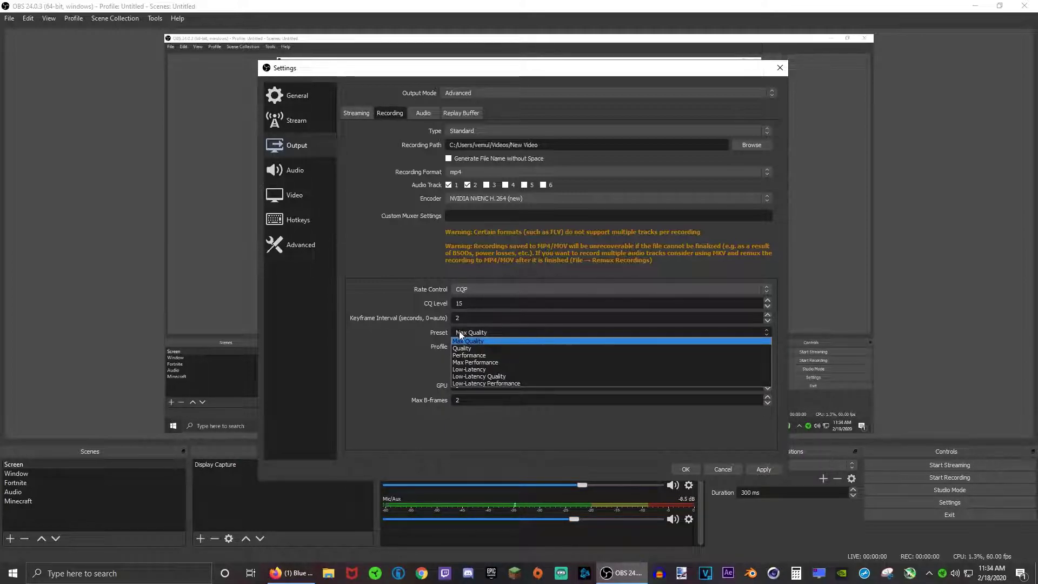
left_click(463, 340)
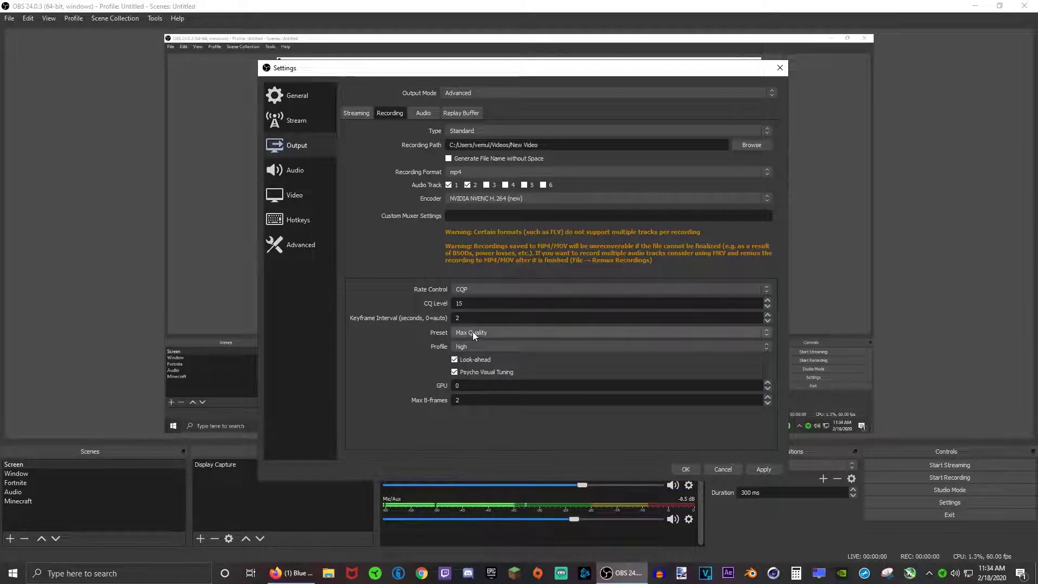
left_click(472, 332)
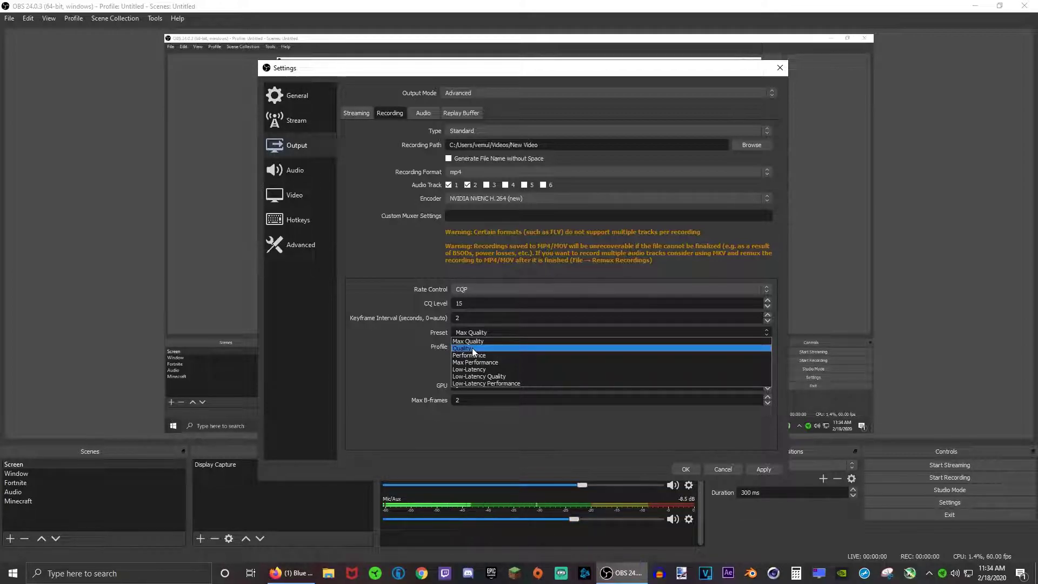
left_click(476, 332)
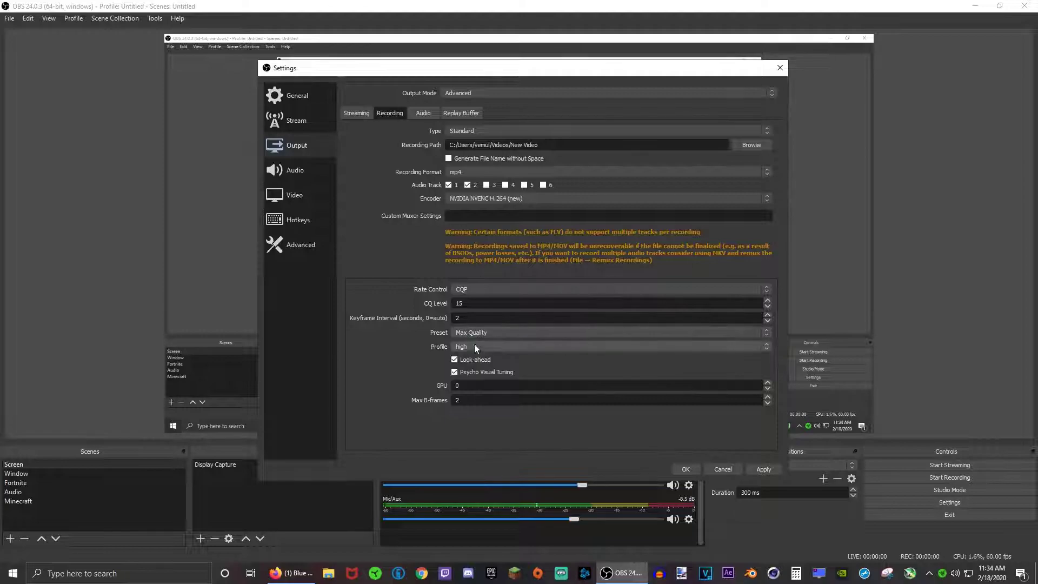
left_click(461, 387)
left_click(770, 381)
left_click(767, 387)
left_click(422, 382)
key("ctrl+a")
left_click(472, 400)
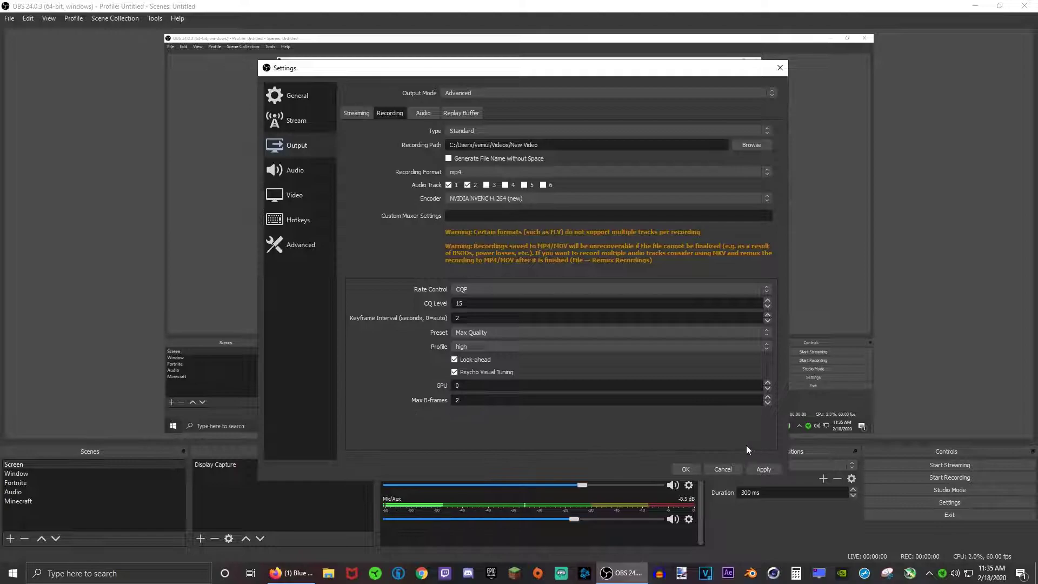
- Set the process priority to High on the Advanced settings page
left_click(309, 252)
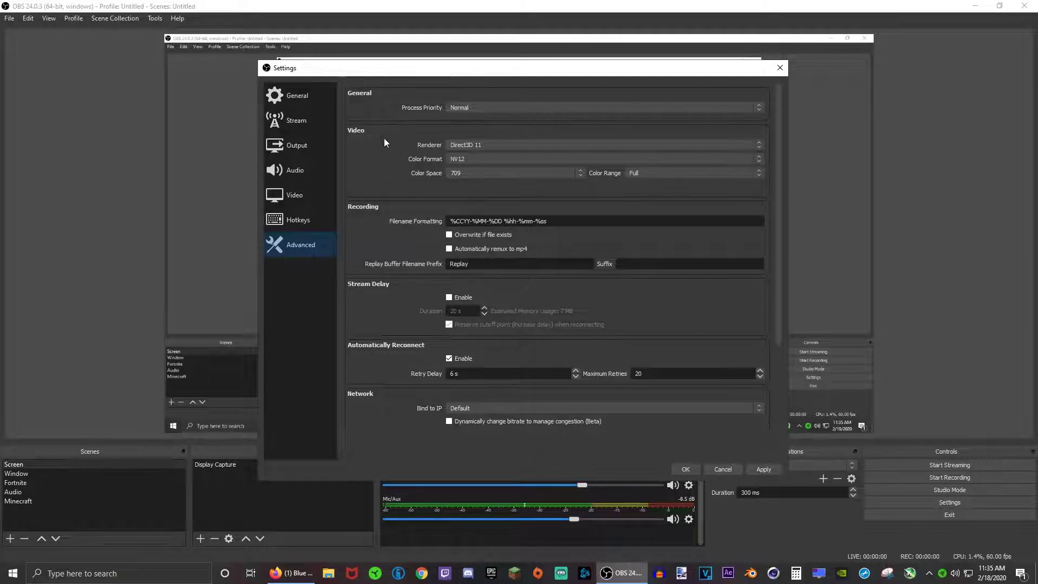
left_click(475, 107)
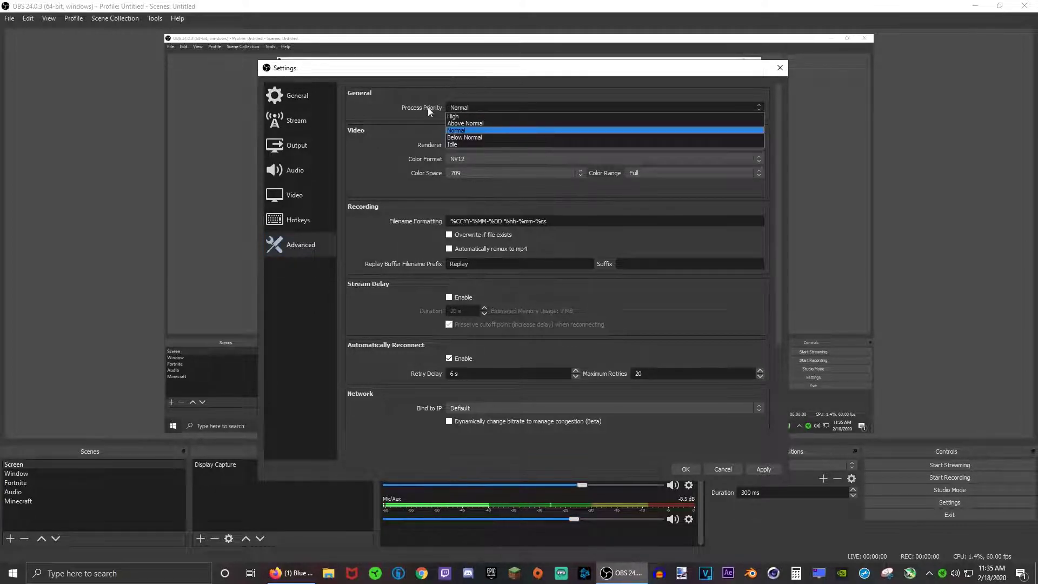
left_click(447, 115)
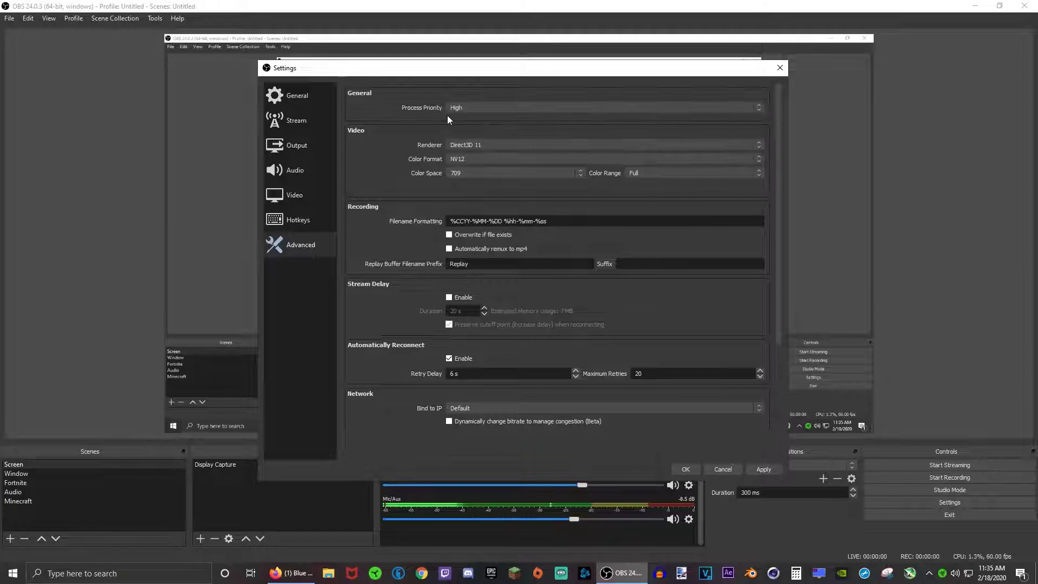
left_click_drag(352, 75, 369, 53)
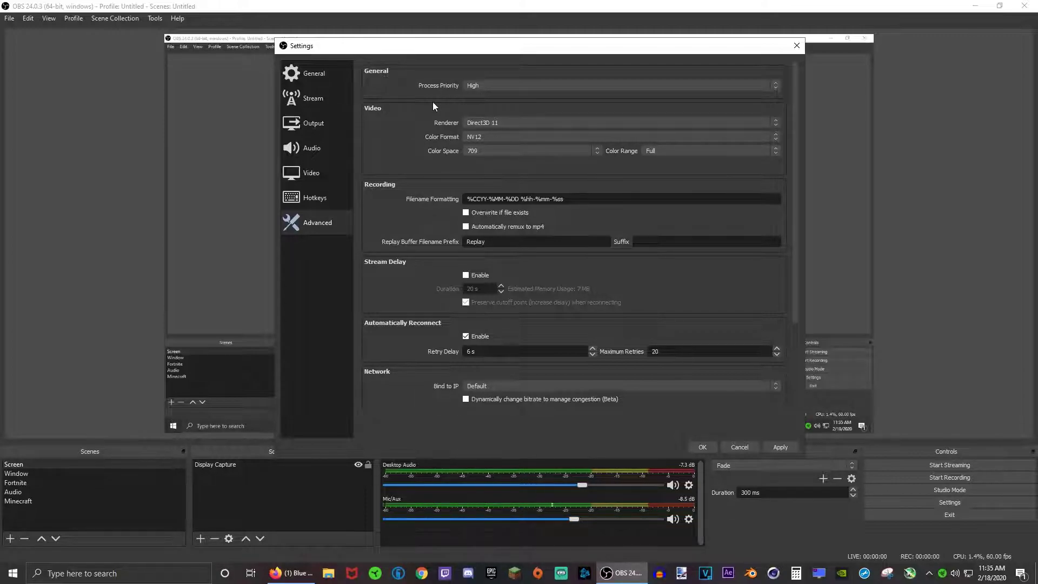
mouse_move(410, 50)
left_mouse_down()
mouse_move(339, 46)
mouse_move(414, 62)
left_mouse_up()
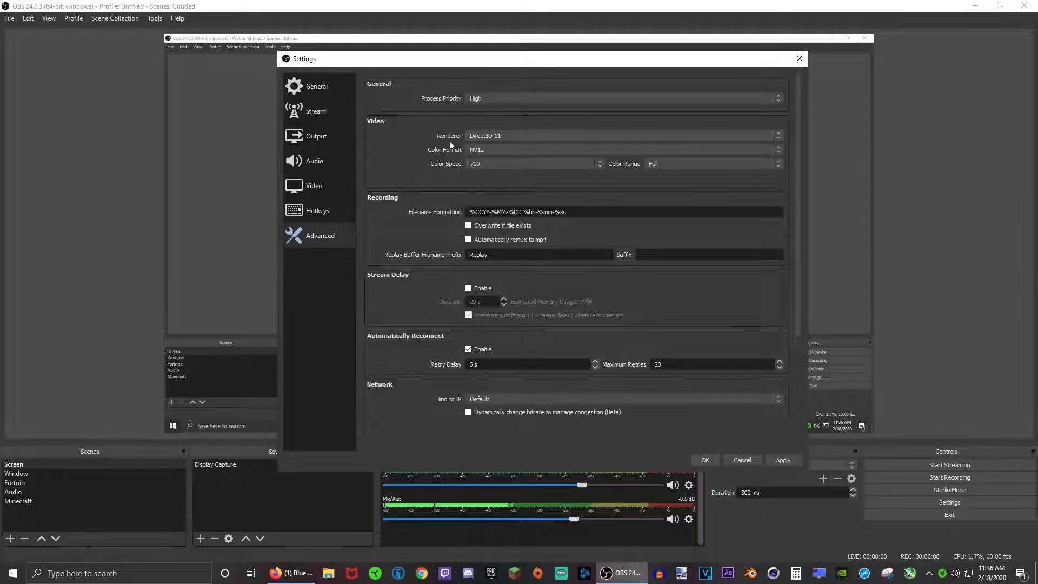
- Keep Direct3D 11 renderer, NV12 colour format, 709 colour space and Full range
left_click(483, 135)
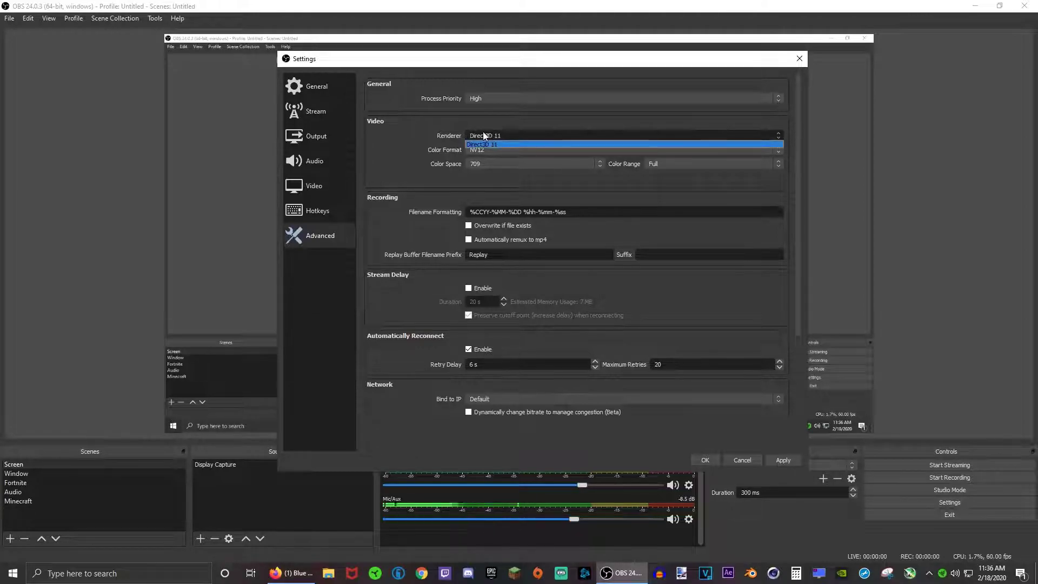
left_click(498, 142)
left_click(501, 137)
left_click(423, 145)
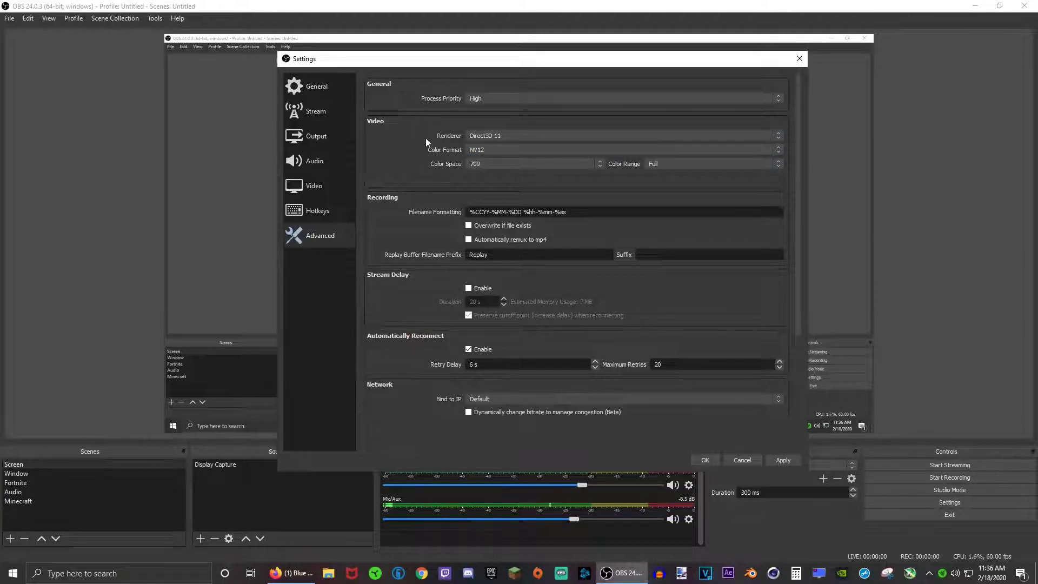
left_click(476, 150)
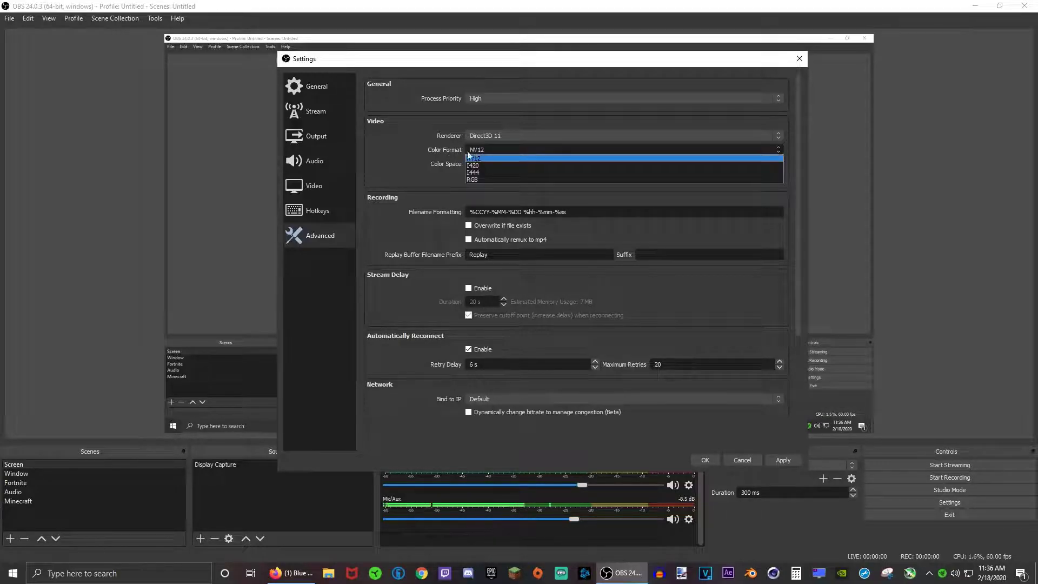
left_click(447, 159)
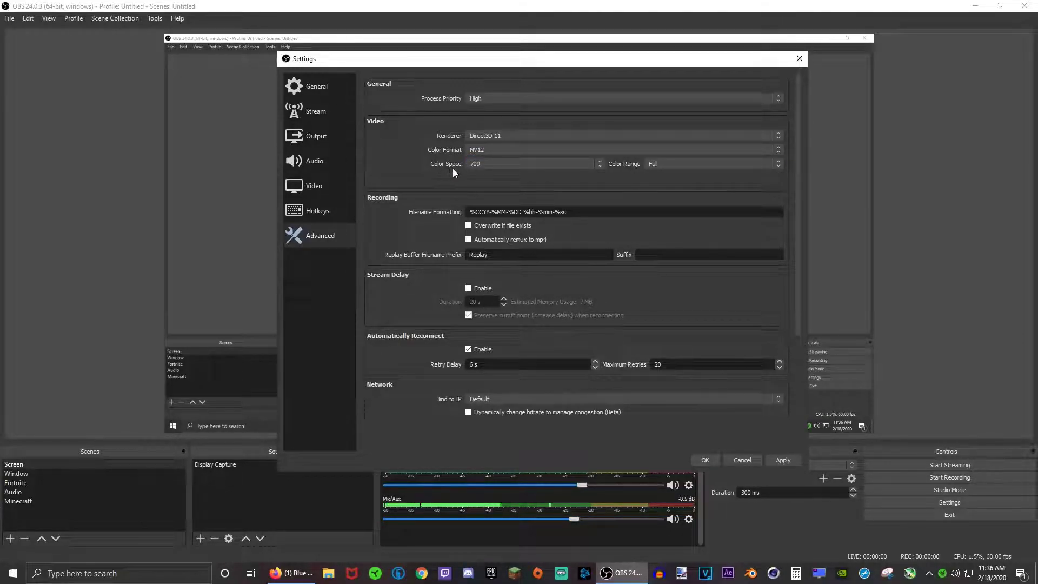
left_click(489, 165)
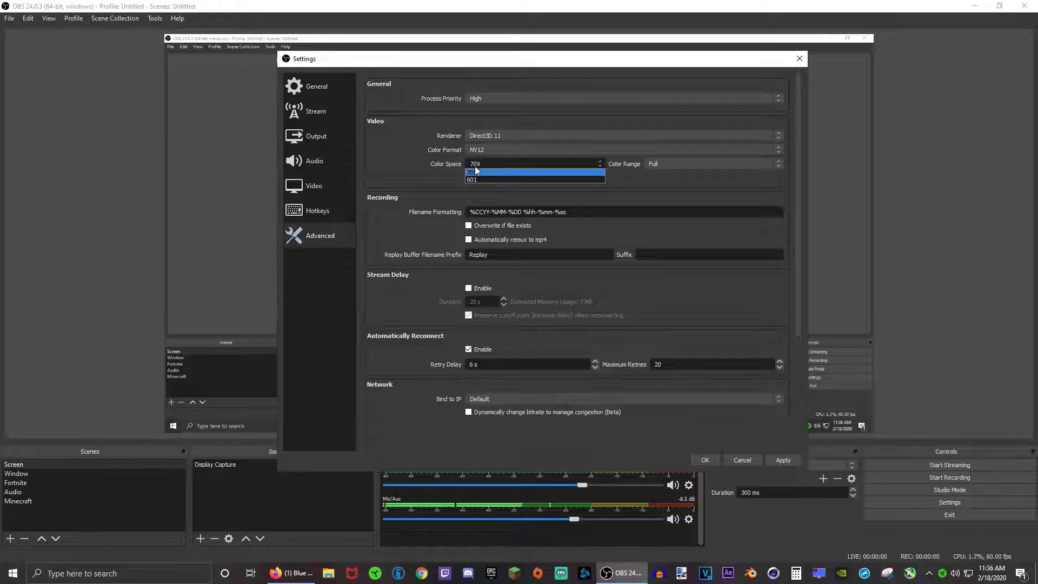
left_click(657, 166)
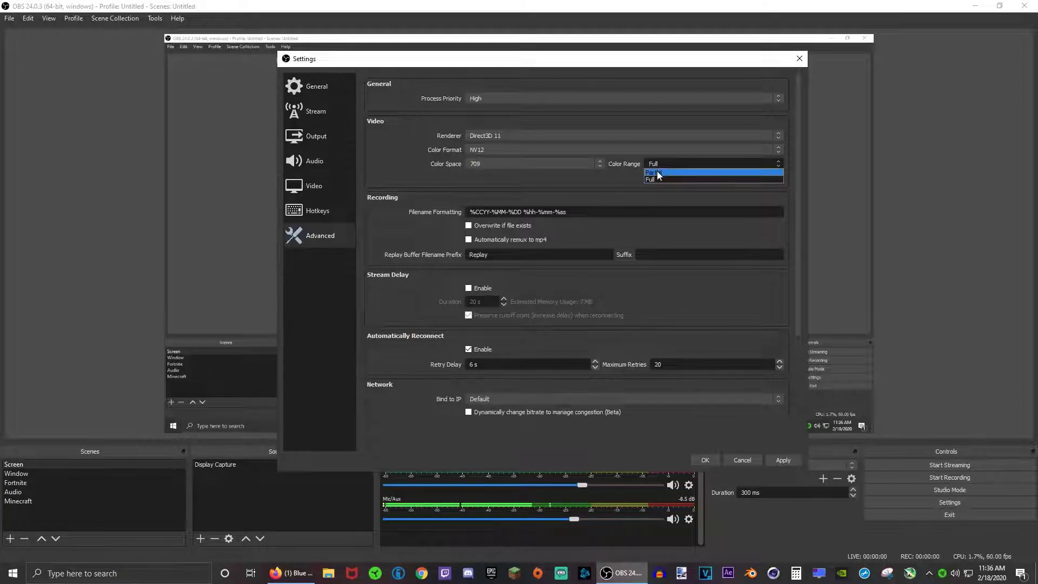
left_click(657, 178)
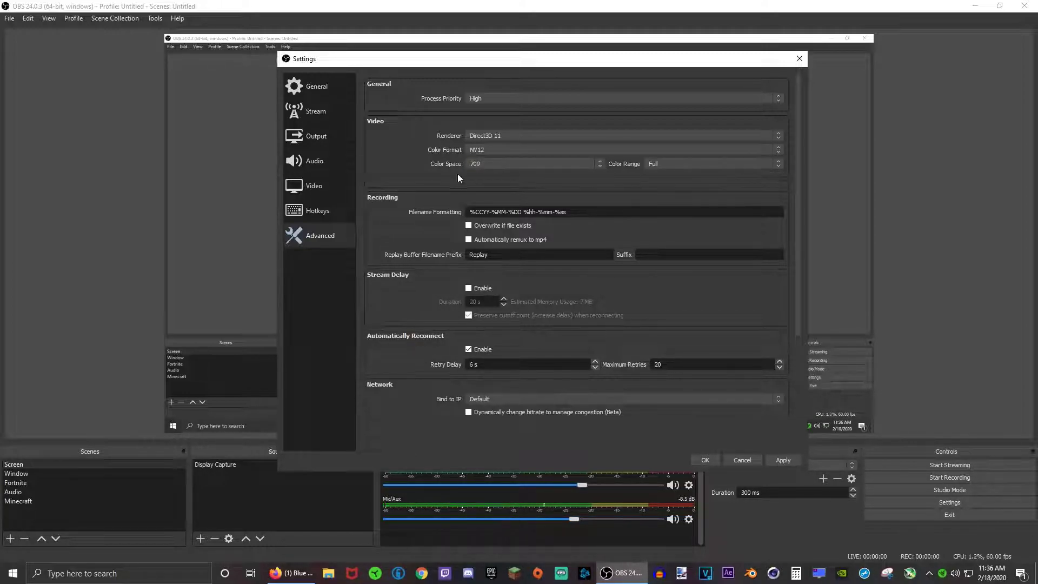
- Scroll through the Advanced settings page to review it
scroll(446, 325, "down", 4)
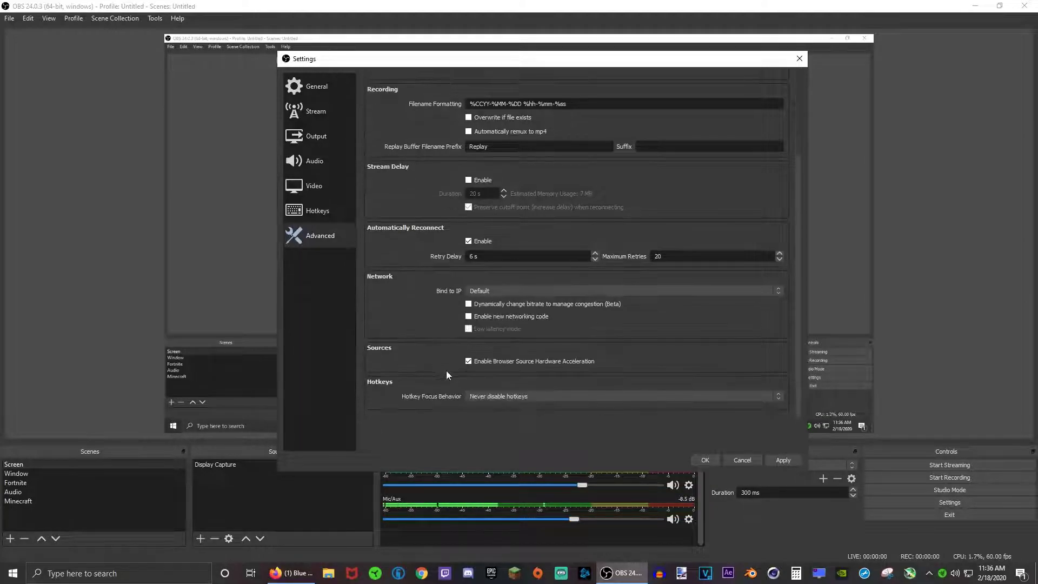
scroll(687, 268, "up", 3)
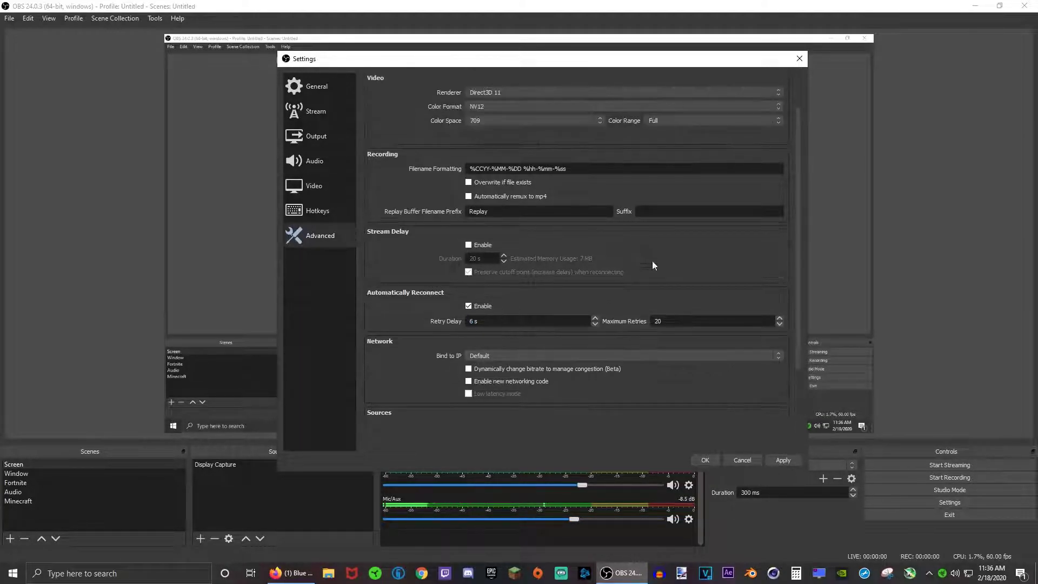
scroll(484, 276, "up", 1)
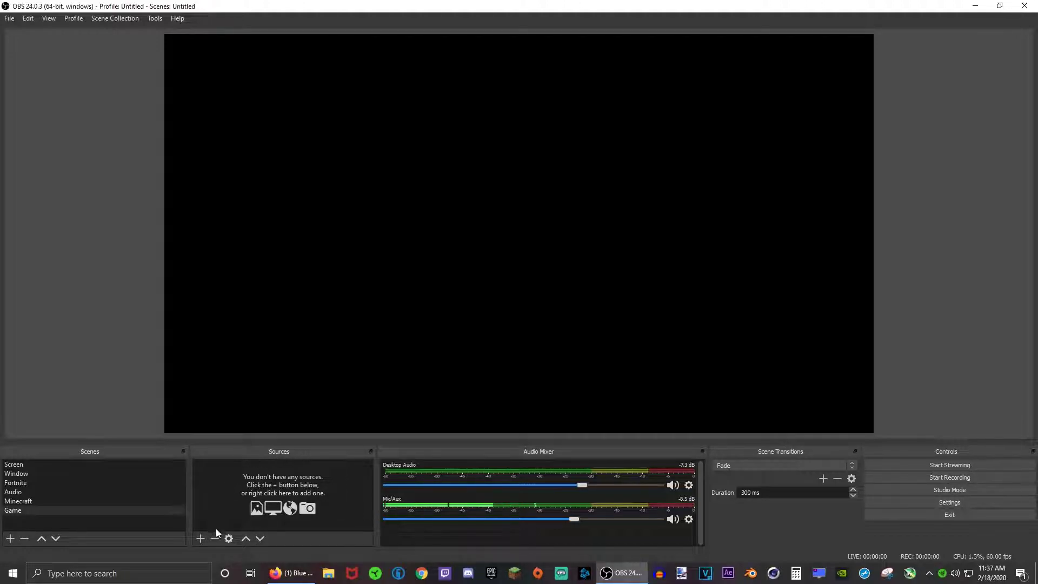
- Add a Game Capture source named Game Capture 2 to the Game scene
left_click(201, 538)
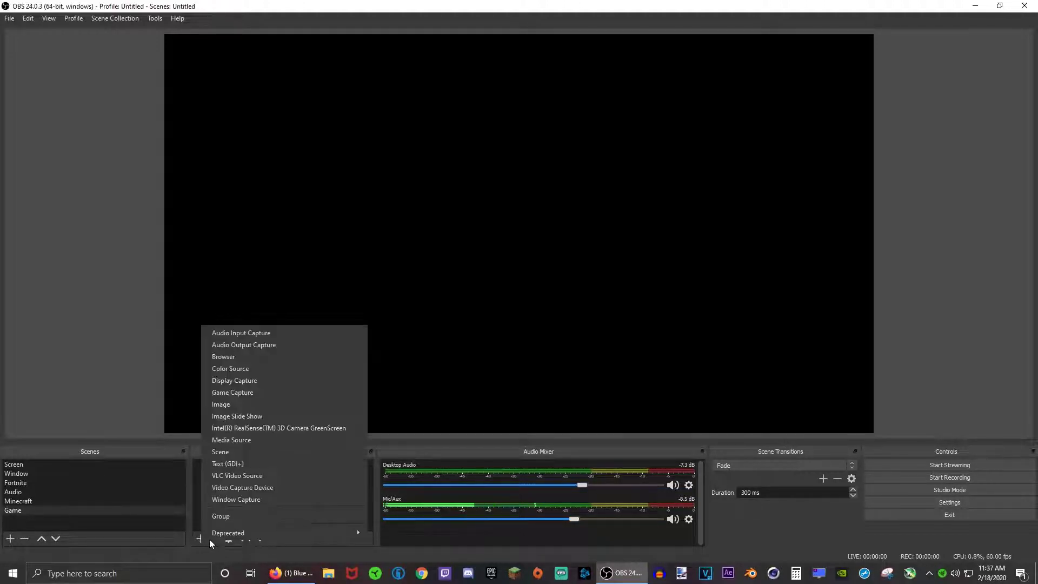
left_click(231, 394)
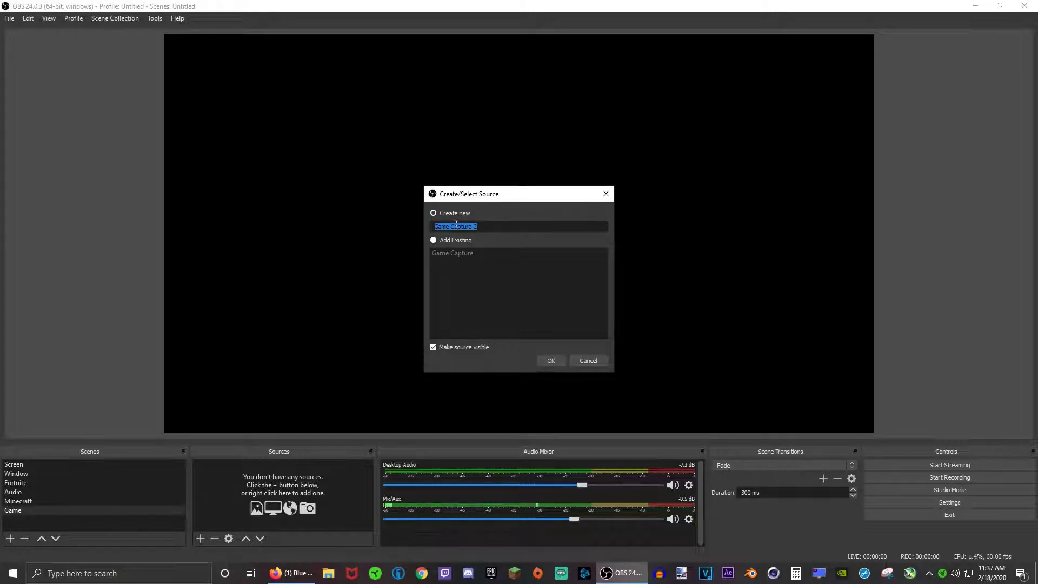
left_click(552, 361)
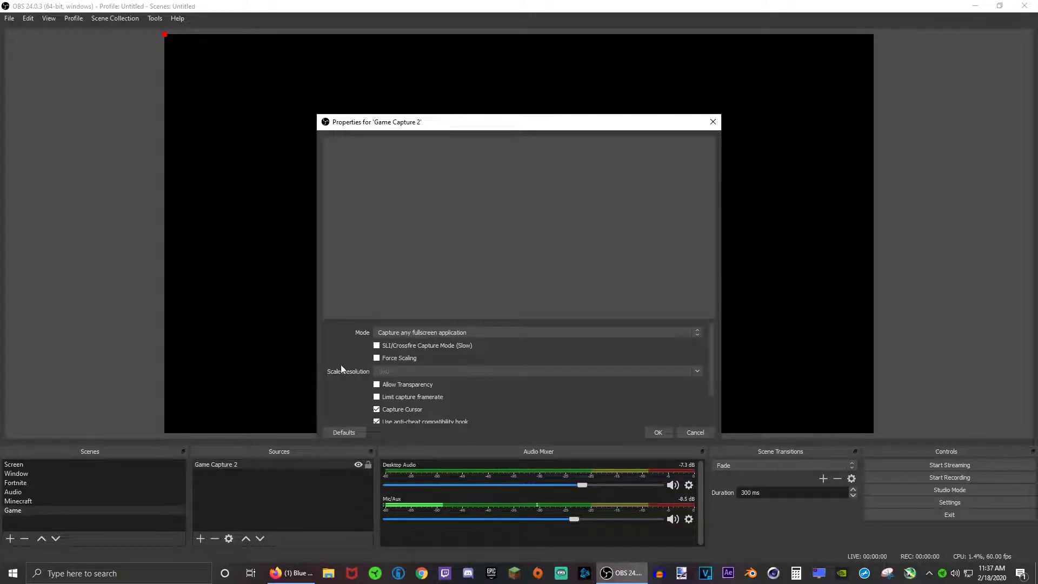
left_click_drag(497, 126, 548, 81)
- Set its mode to Capture specific window and confirm the properties
left_click(476, 290)
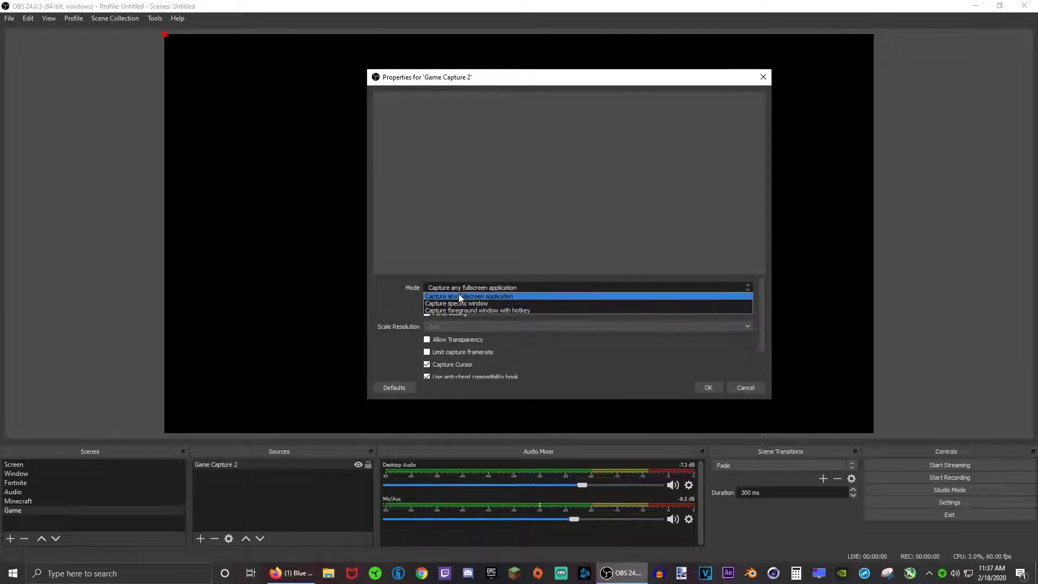
left_click(459, 303)
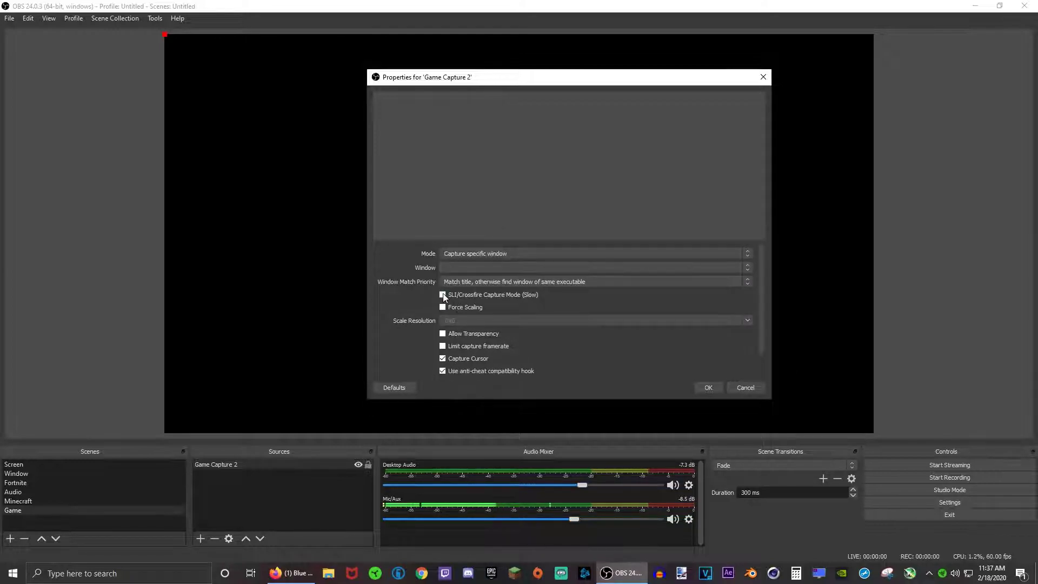
left_click(453, 267)
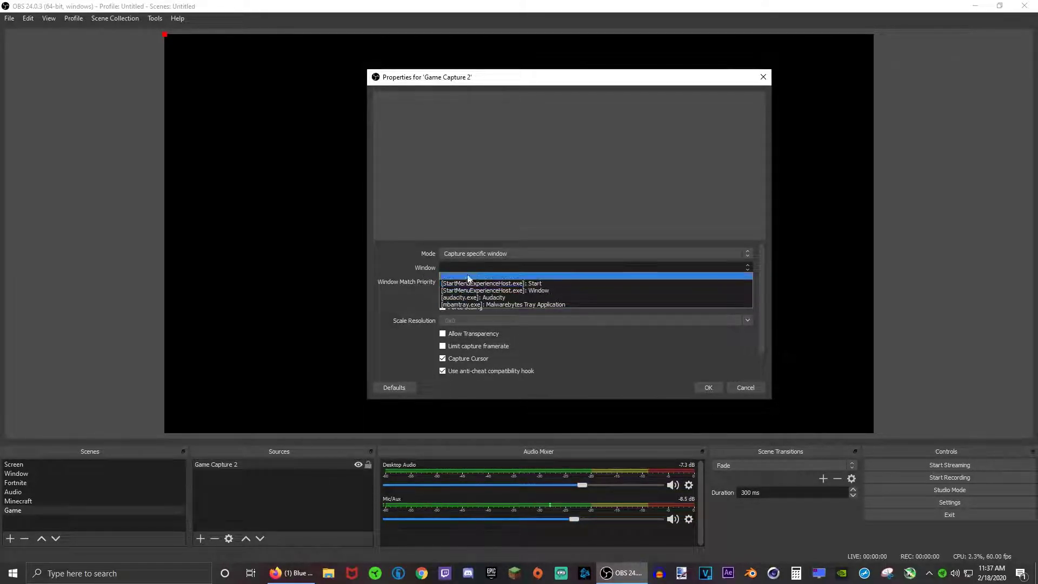
left_click(369, 281)
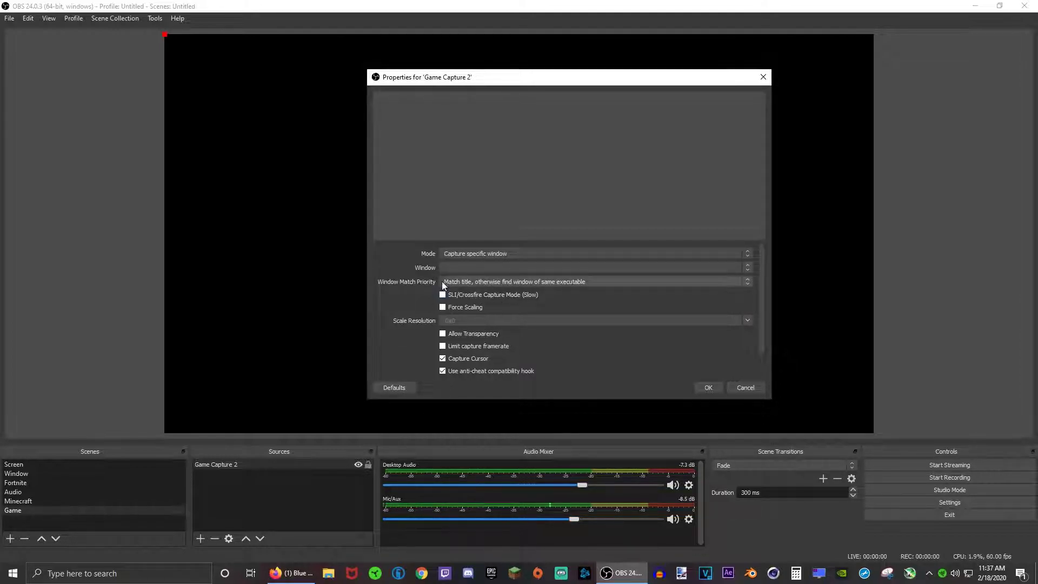
scroll(373, 320, "down", 1)
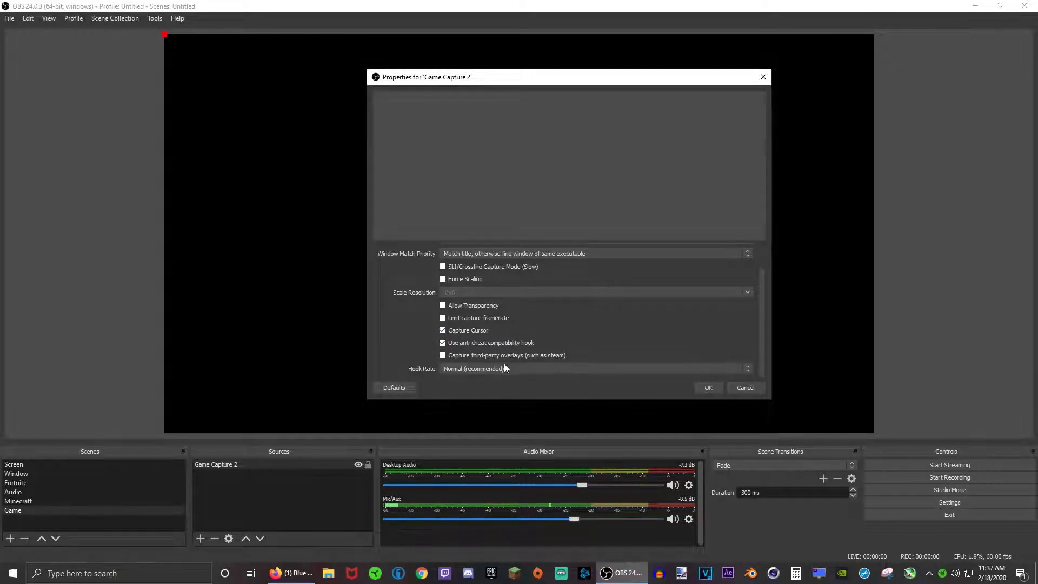
left_click(711, 389)
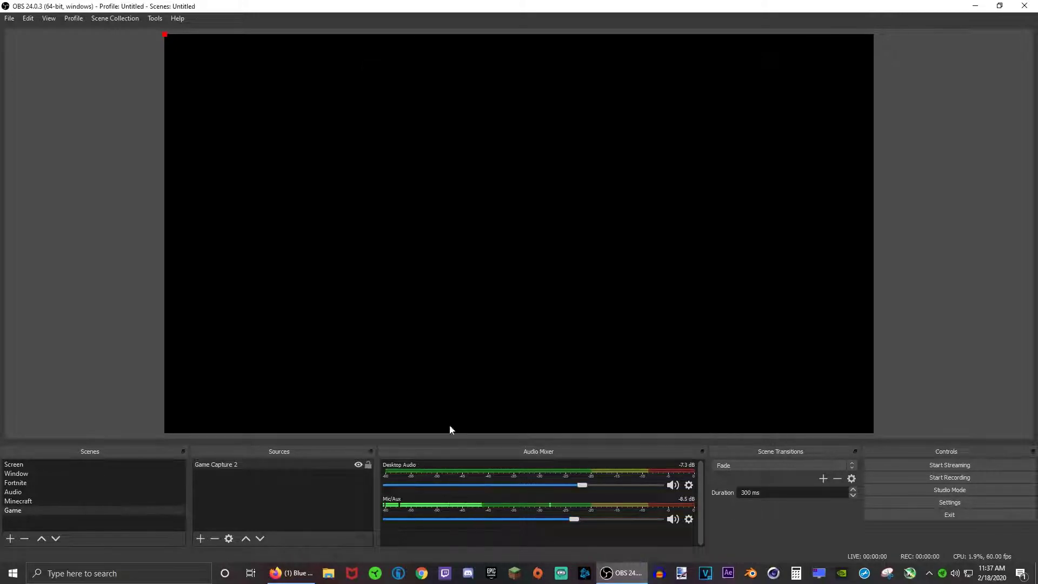
- Deselect the Game Capture 2 source in the Sources list
left_click(270, 497)
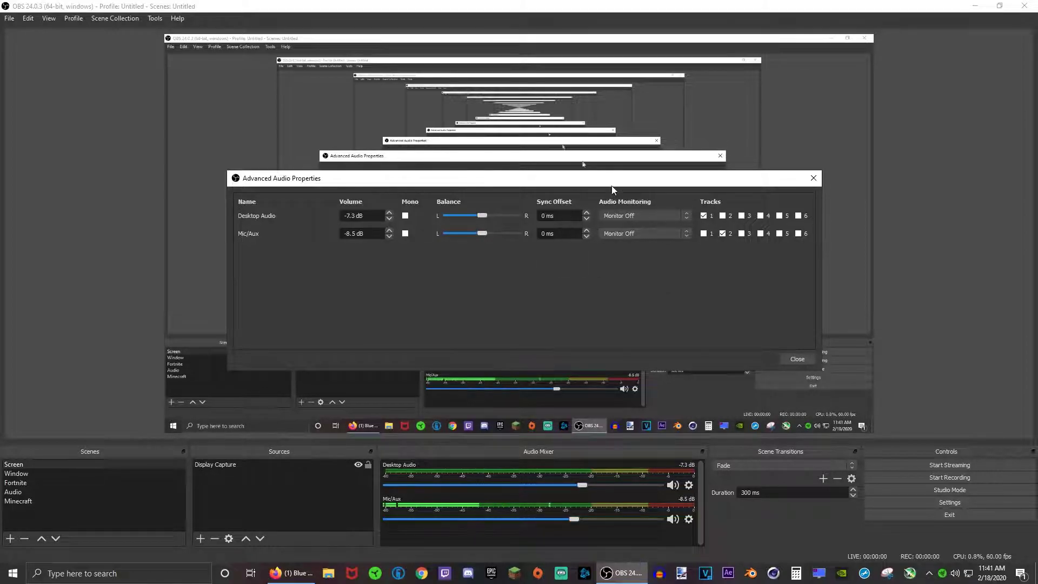
mouse_move(609, 184)
left_mouse_down()
mouse_move(583, 171)
mouse_move(586, 120)
mouse_move(591, 189)
left_mouse_up()
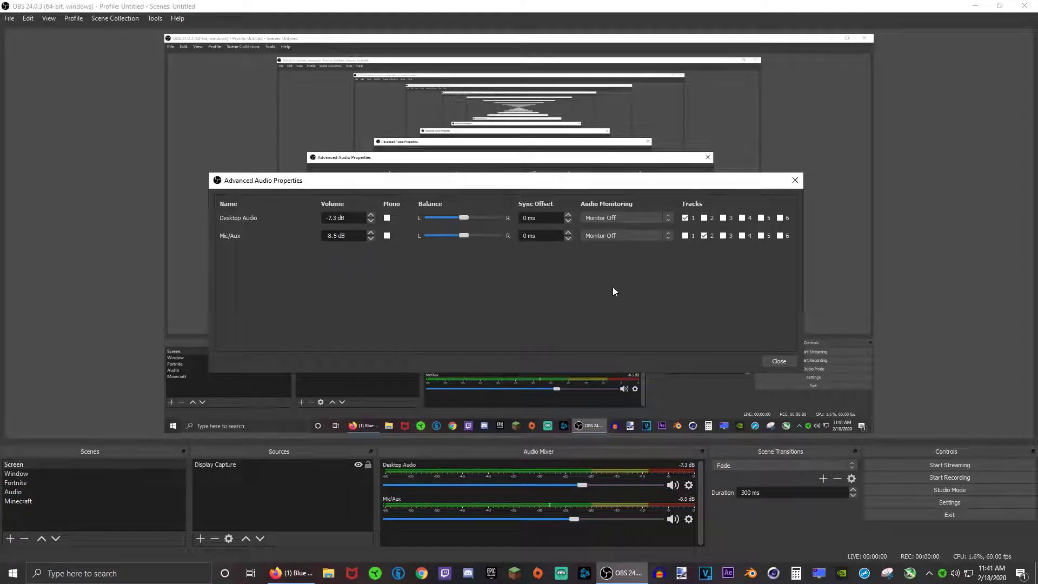